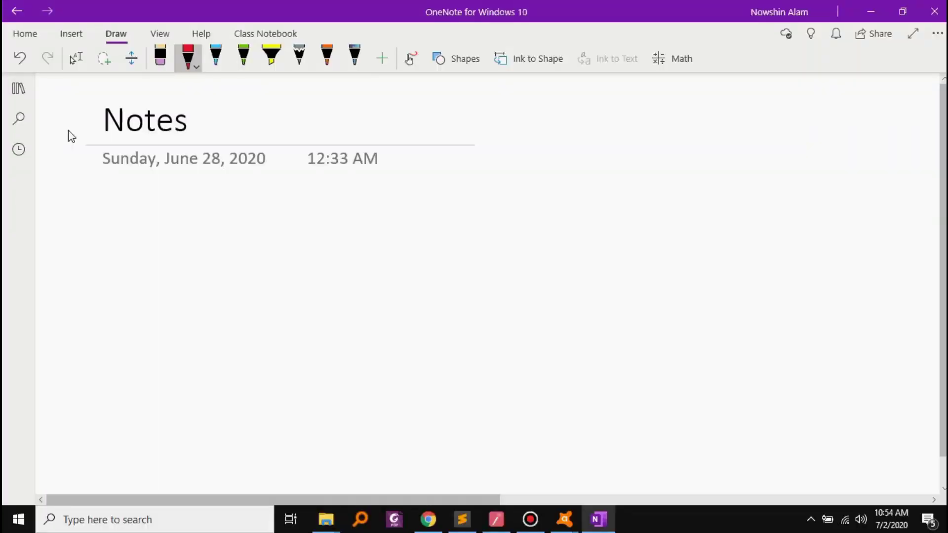
Handwrite a sample note in red ink below the date on the Notes page, and leave drawing mode
{"action": "left_click_drag", "start_coordinate": [170, 228], "coordinate": [192, 226]}
{"action": "left_click_drag", "start_coordinate": [204, 248], "coordinate": [190, 269]}
{"action": "mouse_move", "coordinate": [211, 253]}
{"action": "left_mouse_down"}
{"action": "mouse_move", "coordinate": [232, 266]}
{"action": "mouse_move", "coordinate": [245, 295]}
{"action": "left_mouse_up"}
{"action": "mouse_move", "coordinate": [306, 251]}
{"action": "left_mouse_down"}
{"action": "mouse_move", "coordinate": [310, 269]}
{"action": "mouse_move", "coordinate": [394, 262]}
{"action": "left_mouse_up"}
{"action": "mouse_move", "coordinate": [414, 225]}
{"action": "left_mouse_down"}
{"action": "mouse_move", "coordinate": [429, 247]}
{"action": "mouse_move", "coordinate": [479, 257]}
{"action": "left_mouse_up"}
{"action": "mouse_move", "coordinate": [498, 242]}
{"action": "left_mouse_down"}
{"action": "mouse_move", "coordinate": [479, 287]}
{"action": "mouse_move", "coordinate": [568, 247]}
{"action": "left_mouse_up"}
{"action": "left_click_drag", "start_coordinate": [174, 316], "coordinate": [385, 326]}
{"action": "left_click", "coordinate": [75, 58]}
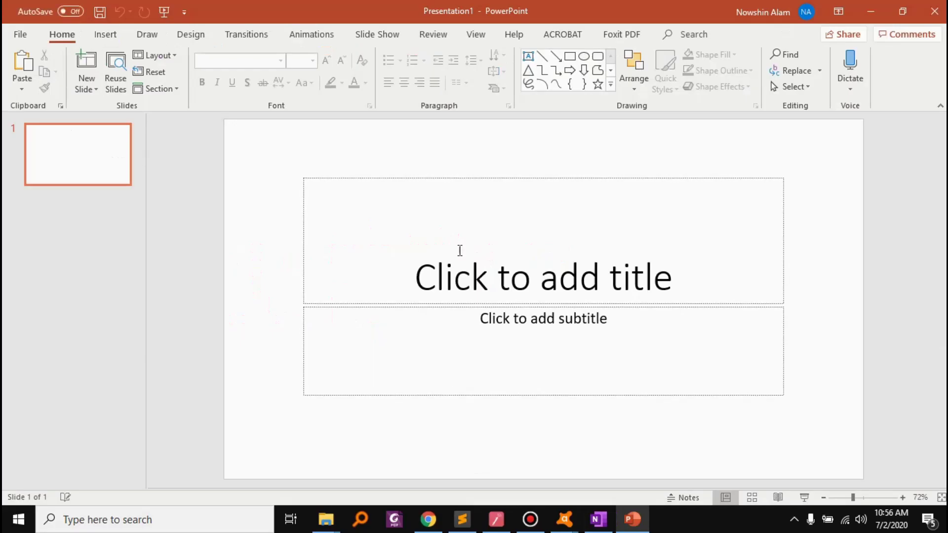
In PowerPoint, enter "Test" as the slide title and add freehand ink strokes in the subtitle area
{"action": "left_click", "coordinate": [460, 250]}
{"action": "type", "text": "Test"}
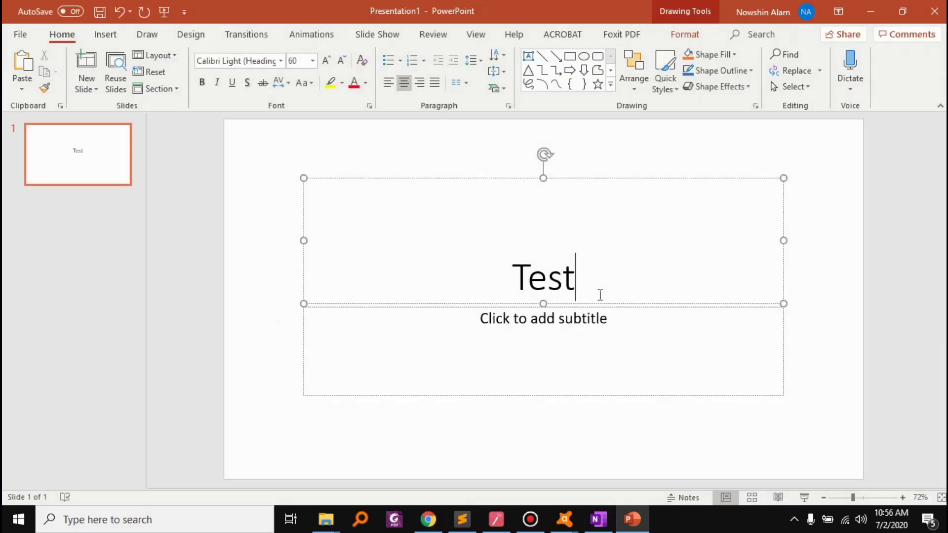
{"action": "left_click", "coordinate": [147, 34]}
{"action": "left_click", "coordinate": [165, 69]}
{"action": "left_click_drag", "start_coordinate": [335, 337], "coordinate": [368, 331]}
{"action": "mouse_move", "coordinate": [351, 334]}
{"action": "left_mouse_down"}
{"action": "mouse_move", "coordinate": [350, 368]}
{"action": "mouse_move", "coordinate": [416, 346]}
{"action": "left_mouse_up"}
{"action": "left_click_drag", "start_coordinate": [422, 351], "coordinate": [457, 390]}
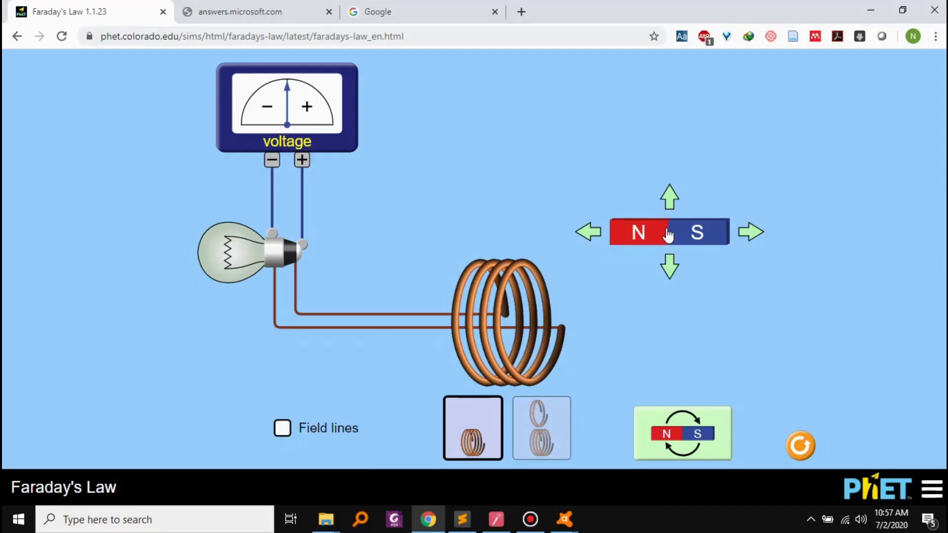
Move the bar magnet into the coil in the Faraday's Law simulation and open the ppInk annotation toolbar over it
{"action": "left_click_drag", "start_coordinate": [663, 239], "coordinate": [483, 320]}
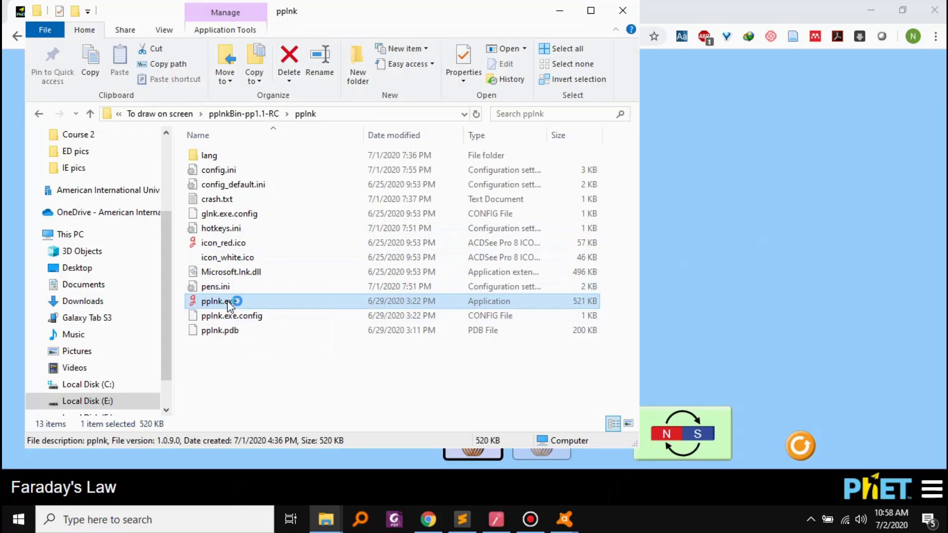
{"action": "left_click", "coordinate": [745, 321]}
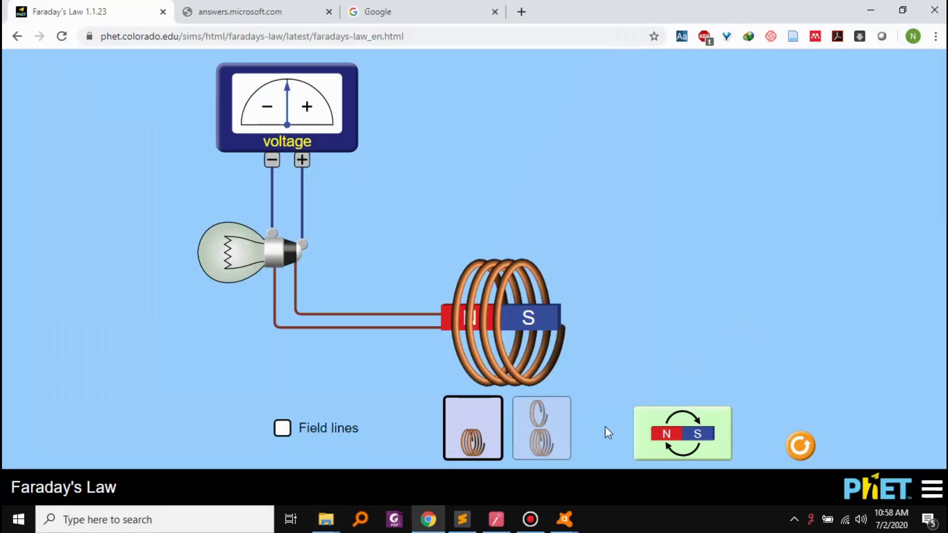
{"action": "left_click", "coordinate": [89, 228]}
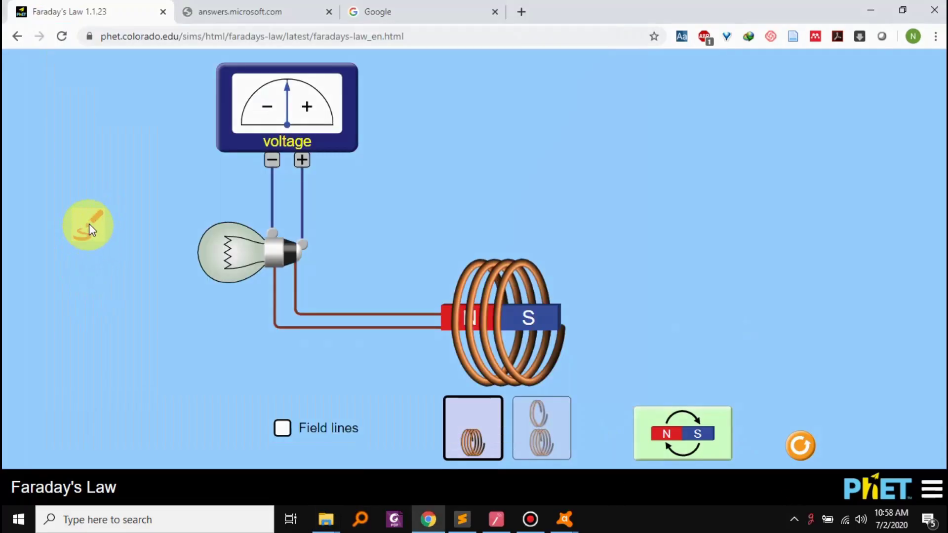
{"action": "left_click", "coordinate": [88, 224]}
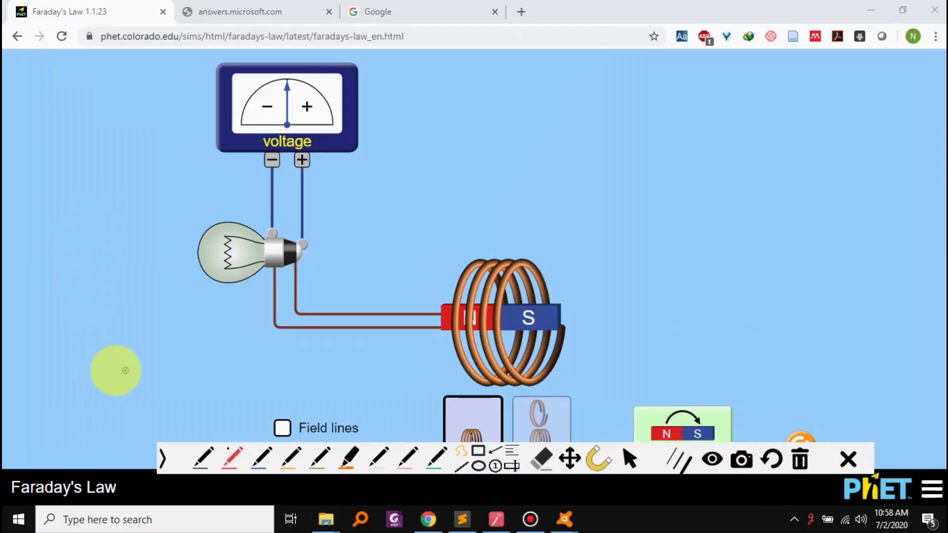
Handwrite "An explanation of Faraday's law" with the red pen in the empty area beside the voltage meter
{"action": "left_click", "coordinate": [230, 462]}
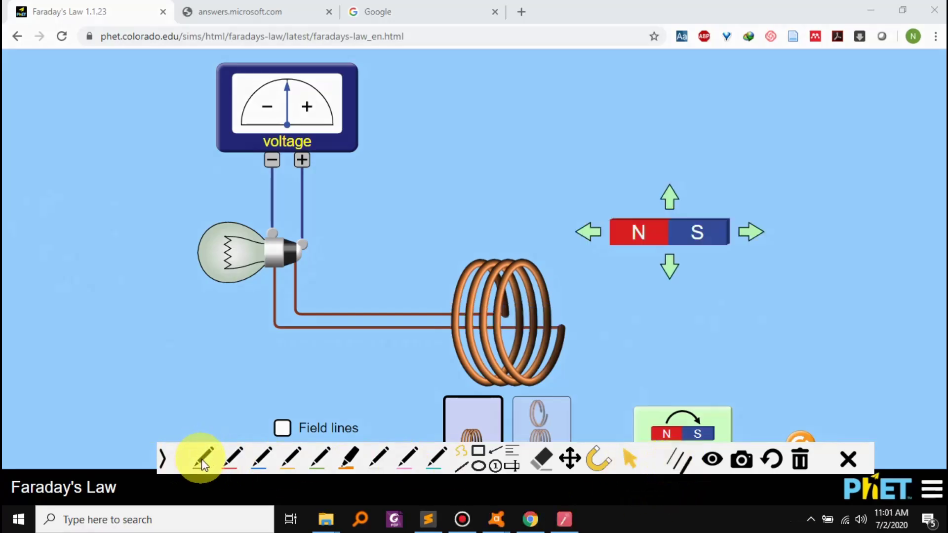
{"action": "key", "text": "5"}
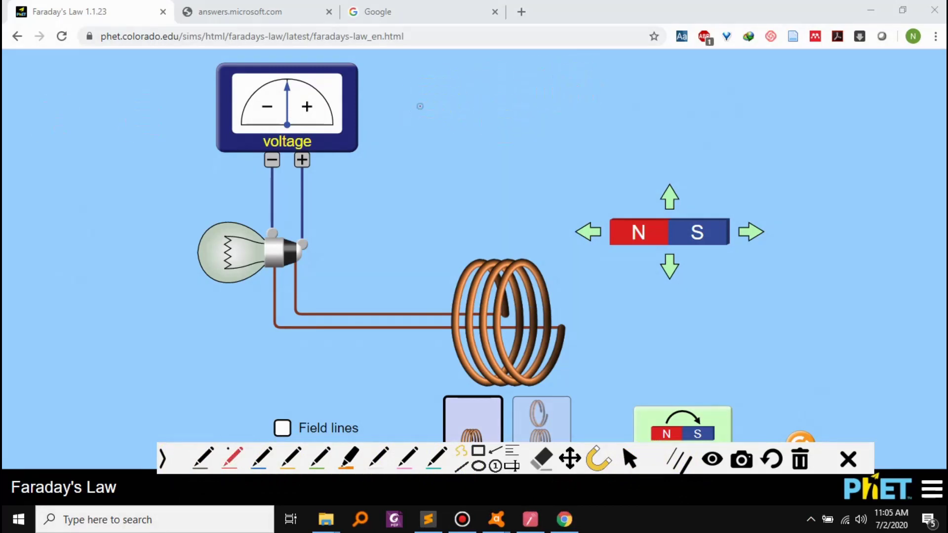
{"action": "mouse_move", "coordinate": [411, 146]}
{"action": "left_mouse_down"}
{"action": "mouse_move", "coordinate": [440, 120]}
{"action": "mouse_move", "coordinate": [491, 123]}
{"action": "mouse_move", "coordinate": [525, 110]}
{"action": "mouse_move", "coordinate": [581, 126]}
{"action": "mouse_move", "coordinate": [688, 119]}
{"action": "left_mouse_up"}
{"action": "mouse_move", "coordinate": [438, 152]}
{"action": "left_mouse_down"}
{"action": "mouse_move", "coordinate": [439, 179]}
{"action": "mouse_move", "coordinate": [548, 176]}
{"action": "mouse_move", "coordinate": [572, 162]}
{"action": "mouse_move", "coordinate": [667, 169]}
{"action": "left_mouse_up"}
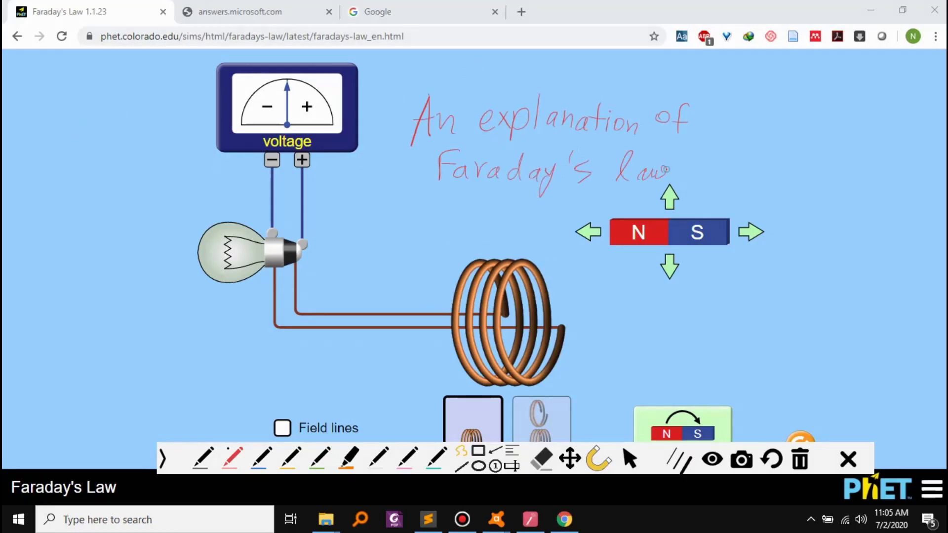
Move the bar magnet beside the heading and handwrite "magnet movement" with a down arrow to "voltage" in red beside the coil
{"action": "left_click", "coordinate": [630, 459]}
{"action": "left_click_drag", "start_coordinate": [629, 239], "coordinate": [862, 105]}
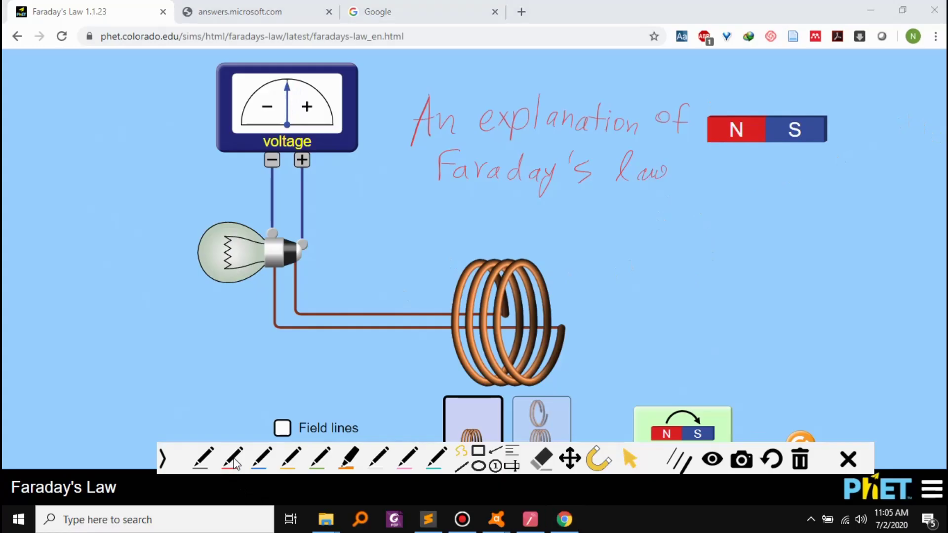
{"action": "key", "text": "2"}
{"action": "mouse_move", "coordinate": [614, 247]}
{"action": "left_mouse_down"}
{"action": "mouse_move", "coordinate": [659, 277]}
{"action": "mouse_move", "coordinate": [615, 299]}
{"action": "mouse_move", "coordinate": [682, 297]}
{"action": "mouse_move", "coordinate": [651, 367]}
{"action": "mouse_move", "coordinate": [756, 367]}
{"action": "left_mouse_up"}
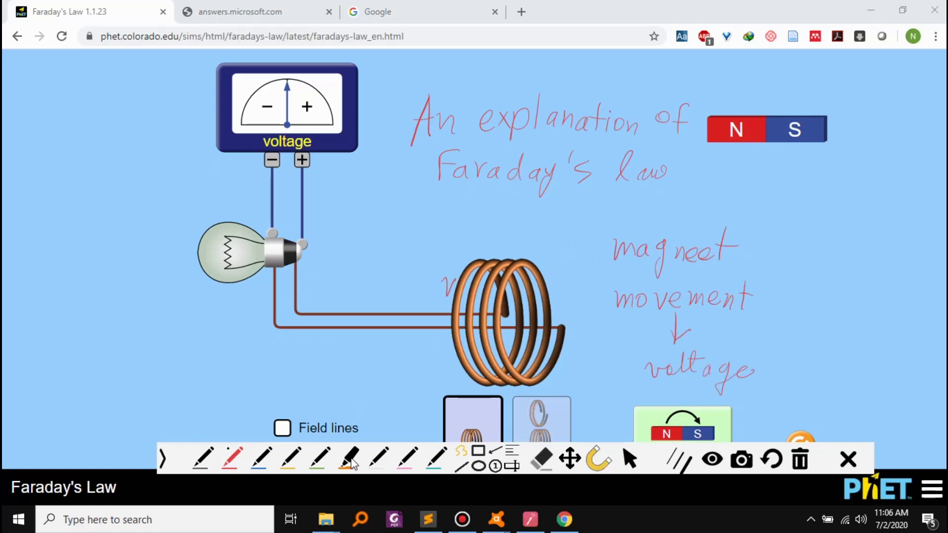
Highlight the handwritten words "magnet" and "movement" with a widened orange highlighter
{"action": "left_click", "coordinate": [349, 458]}
{"action": "left_click", "coordinate": [675, 466]}
{"action": "left_click_drag", "start_coordinate": [649, 395], "coordinate": [729, 411]}
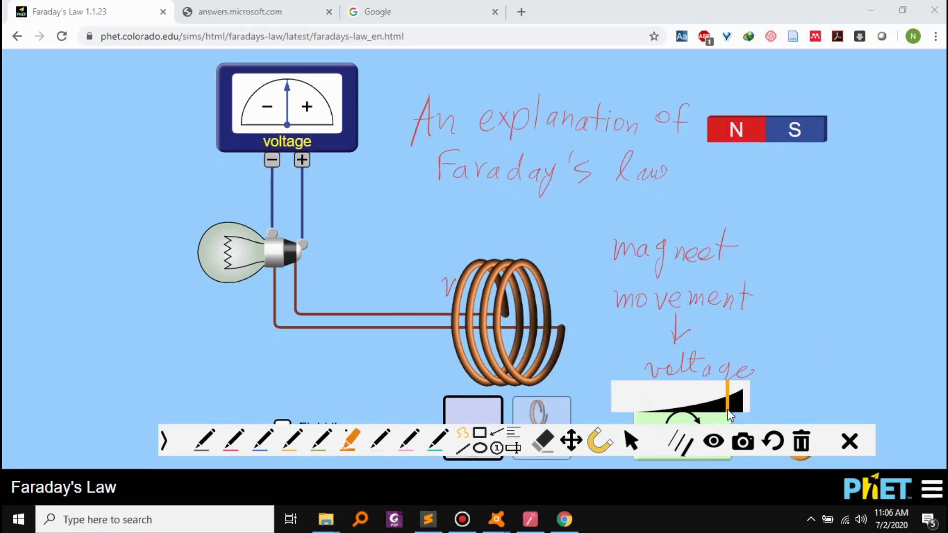
{"action": "mouse_move", "coordinate": [610, 247]}
{"action": "left_mouse_down"}
{"action": "mouse_move", "coordinate": [726, 247]}
{"action": "mouse_move", "coordinate": [637, 262]}
{"action": "left_mouse_up"}
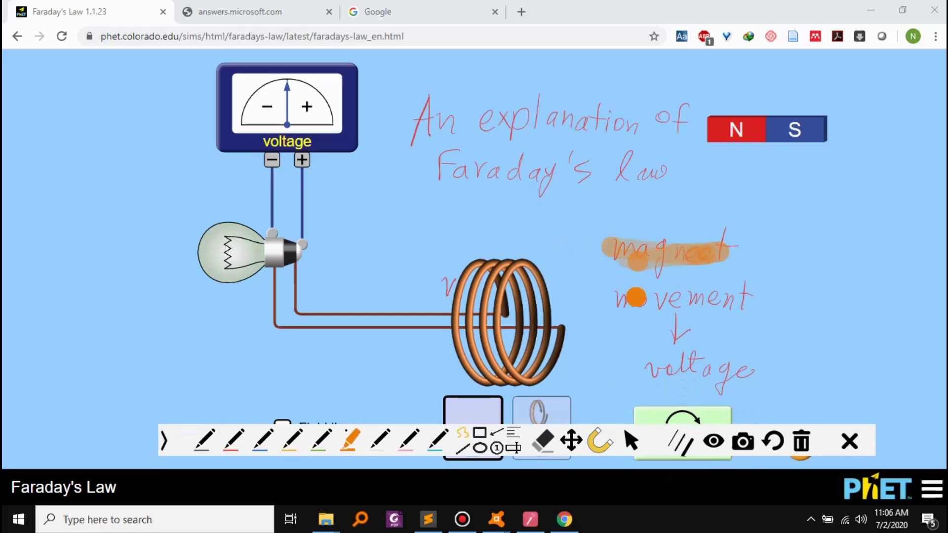
{"action": "left_click_drag", "start_coordinate": [612, 298], "coordinate": [764, 298]}
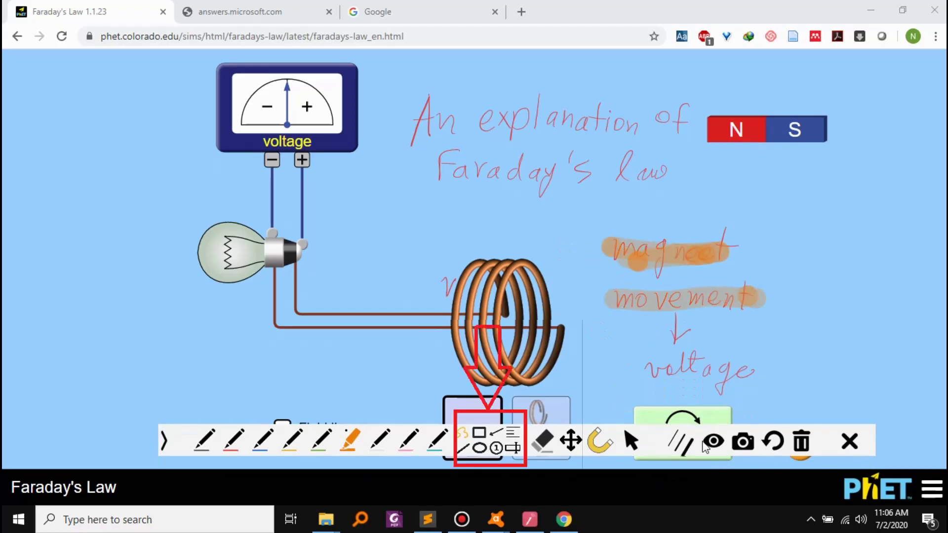
Undo the most recent highlighter strokes and highlight "Faraday's law" in orange instead
{"action": "left_click", "coordinate": [774, 441]}
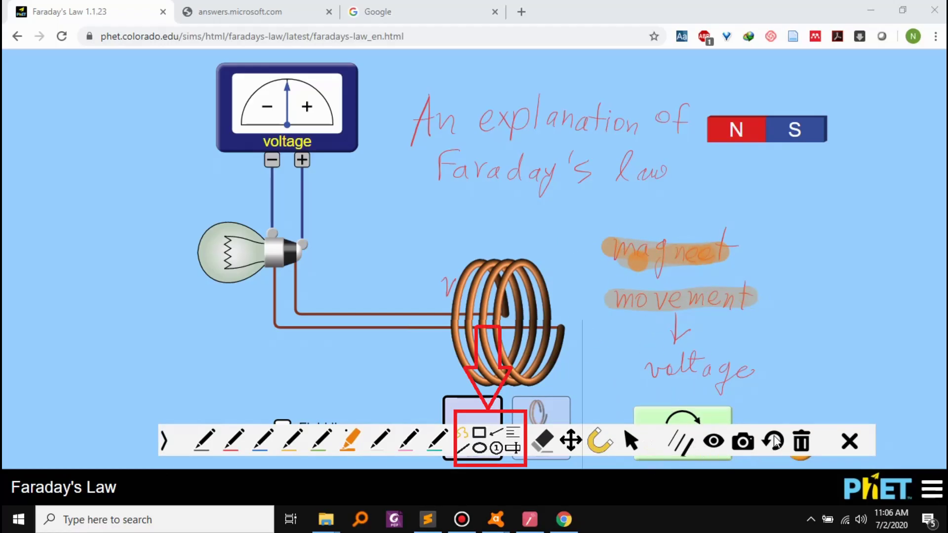
{"action": "left_click", "coordinate": [774, 441]}
{"action": "left_click", "coordinate": [774, 441]}
{"action": "left_click", "coordinate": [774, 441]}
{"action": "left_click", "coordinate": [774, 441]}
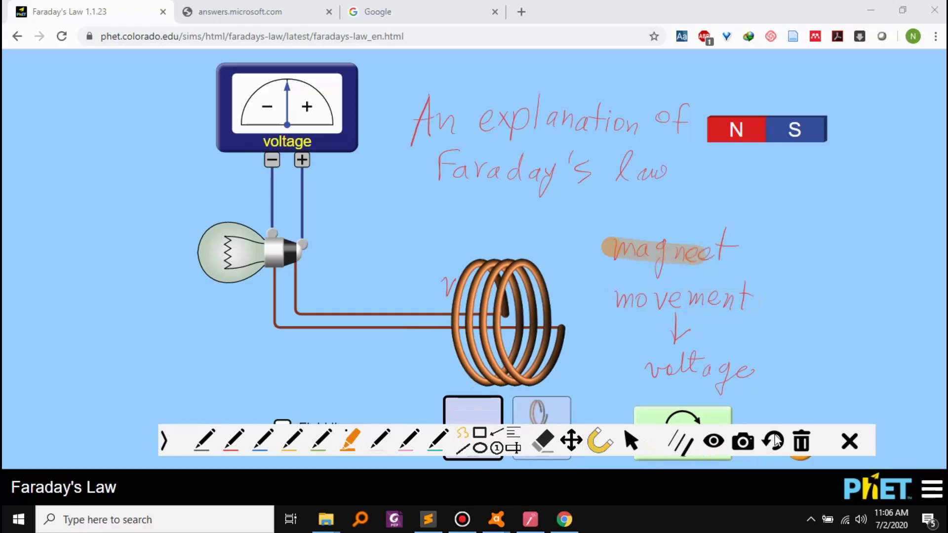
{"action": "left_click_drag", "start_coordinate": [434, 168], "coordinate": [688, 184]}
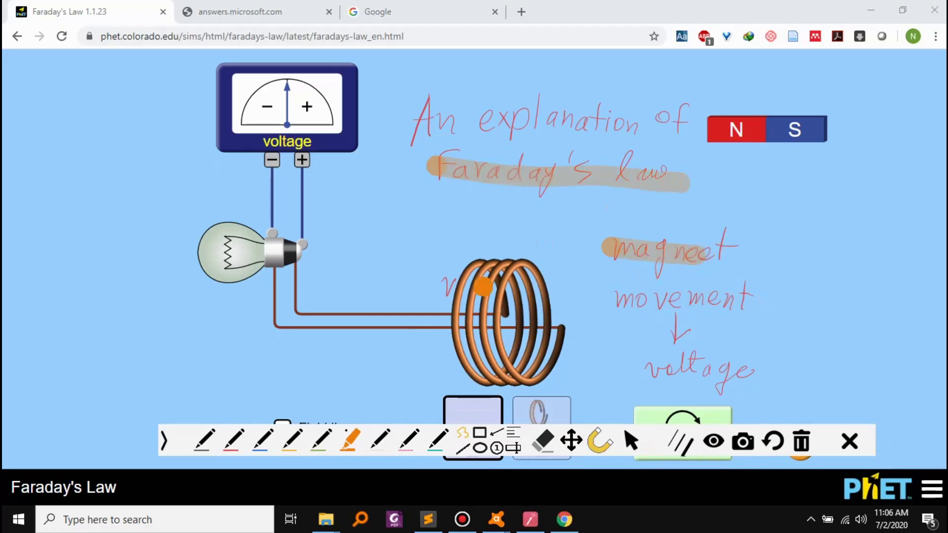
Draw a thick red rectangle outline in the empty area beside the voltage meter and light bulb
{"action": "left_click", "coordinate": [480, 437]}
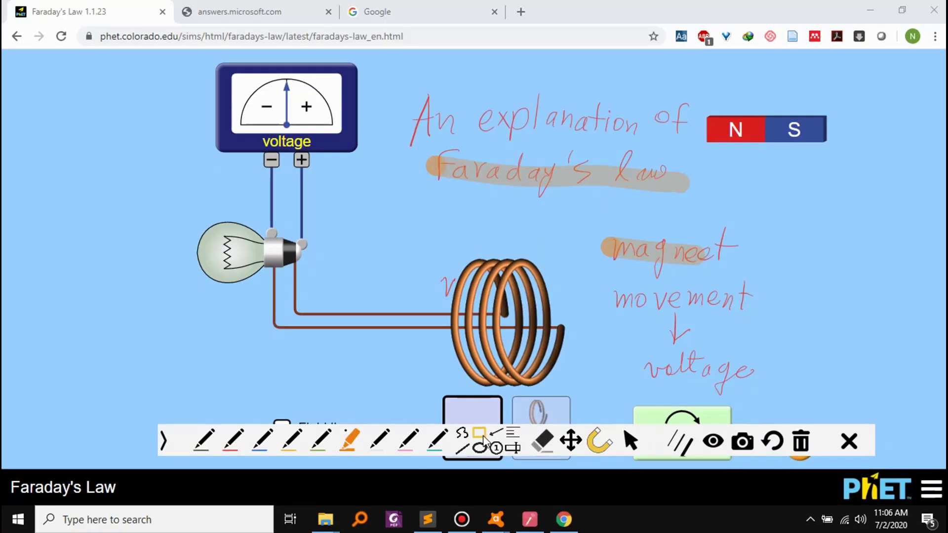
{"action": "left_click", "coordinate": [232, 439]}
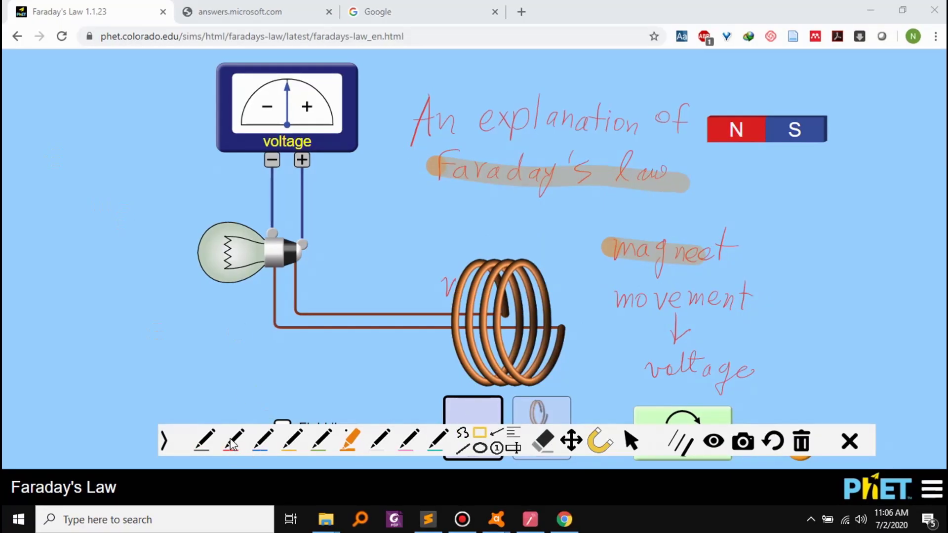
{"action": "left_click_drag", "start_coordinate": [48, 143], "coordinate": [166, 240]}
Draw a red arrow pointing diagonally downward below the rectangle and remove it again
{"action": "left_click", "coordinate": [480, 449]}
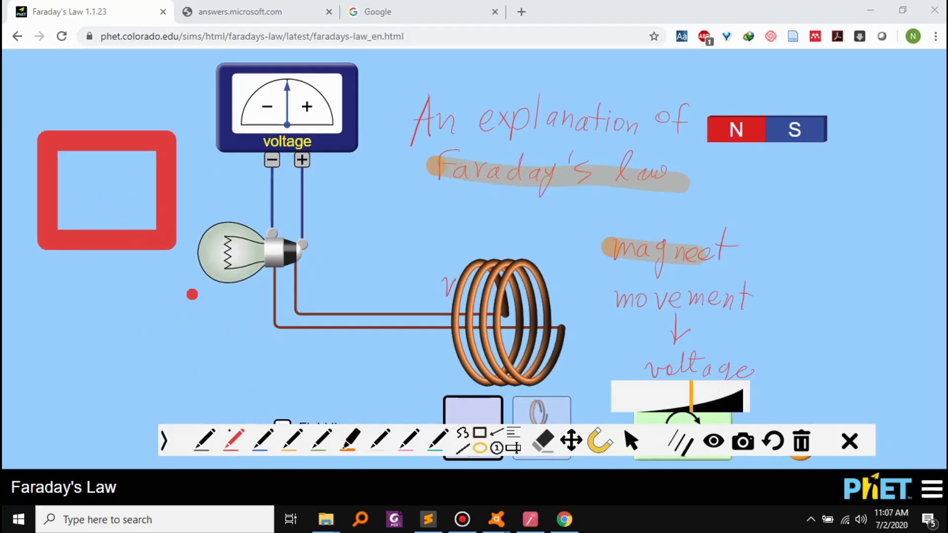
{"action": "left_click", "coordinate": [496, 433]}
{"action": "left_click_drag", "start_coordinate": [181, 288], "coordinate": [72, 382]}
{"action": "left_click", "coordinate": [465, 450]}
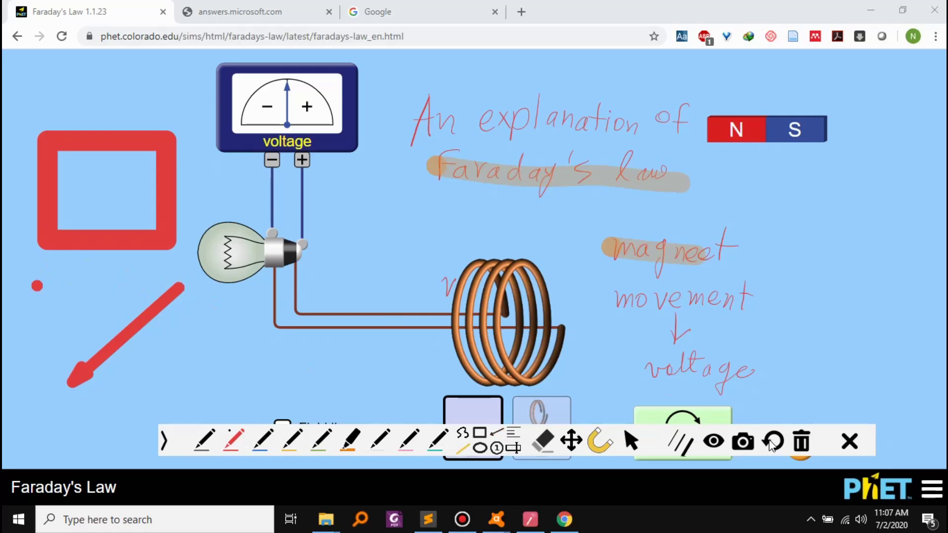
{"action": "left_click", "coordinate": [631, 441]}
{"action": "left_click", "coordinate": [546, 442]}
{"action": "left_click_drag", "start_coordinate": [38, 286], "coordinate": [114, 362]}
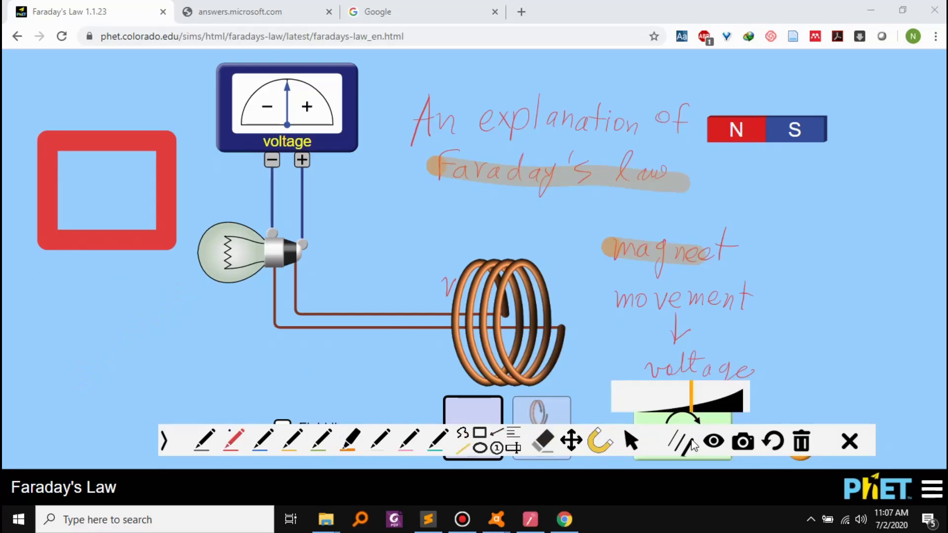
Draw a thinner straight red line below the rectangle and place a red ellipse around the voltage meter
{"action": "left_click_drag", "start_coordinate": [30, 41], "coordinate": [111, 141]}
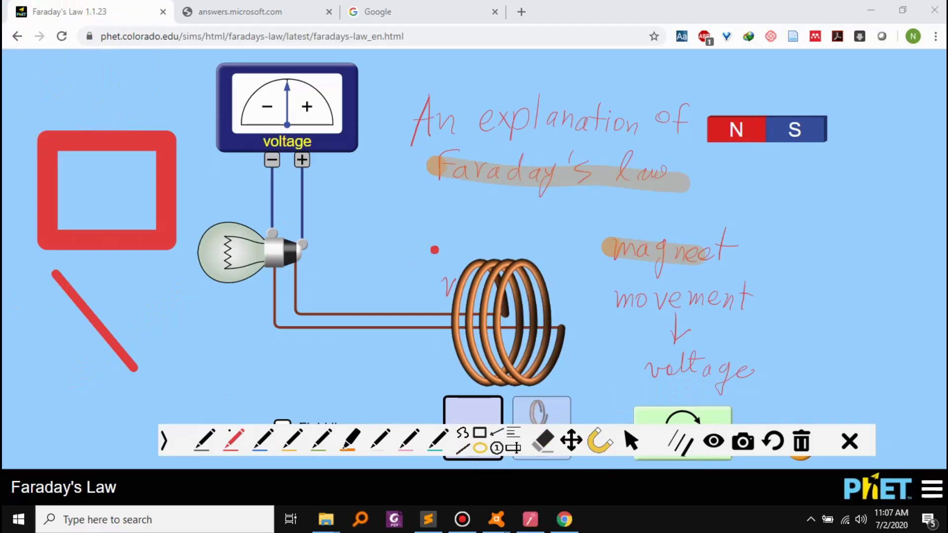
{"action": "left_click_drag", "start_coordinate": [132, 2], "coordinate": [261, 141]}
{"action": "left_click_drag", "start_coordinate": [257, 74], "coordinate": [353, 125]}
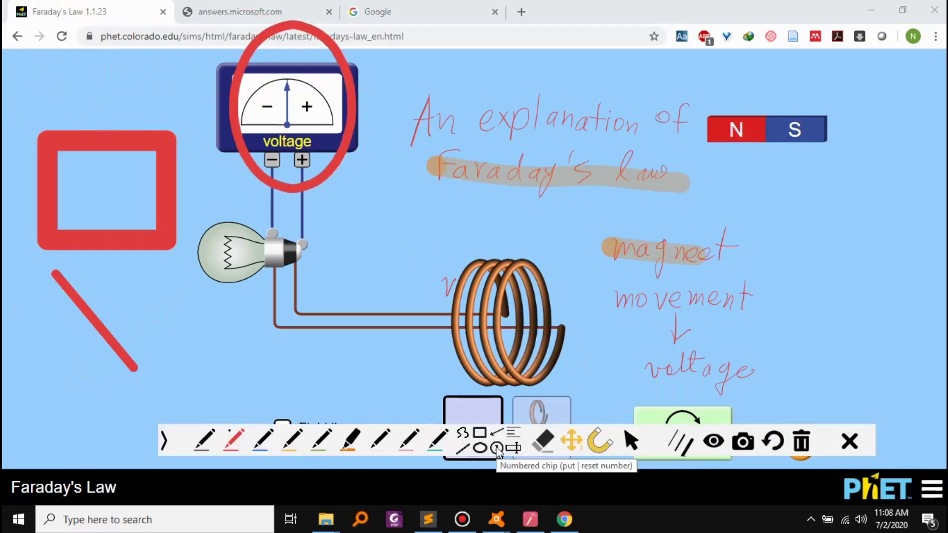
Place numbered chips beside the coil and below the light bulb, and undo both
{"action": "left_click", "coordinate": [496, 448]}
{"action": "left_click", "coordinate": [580, 360]}
{"action": "left_click", "coordinate": [227, 303]}
{"action": "left_click", "coordinate": [784, 444]}
{"action": "left_click", "coordinate": [784, 445]}
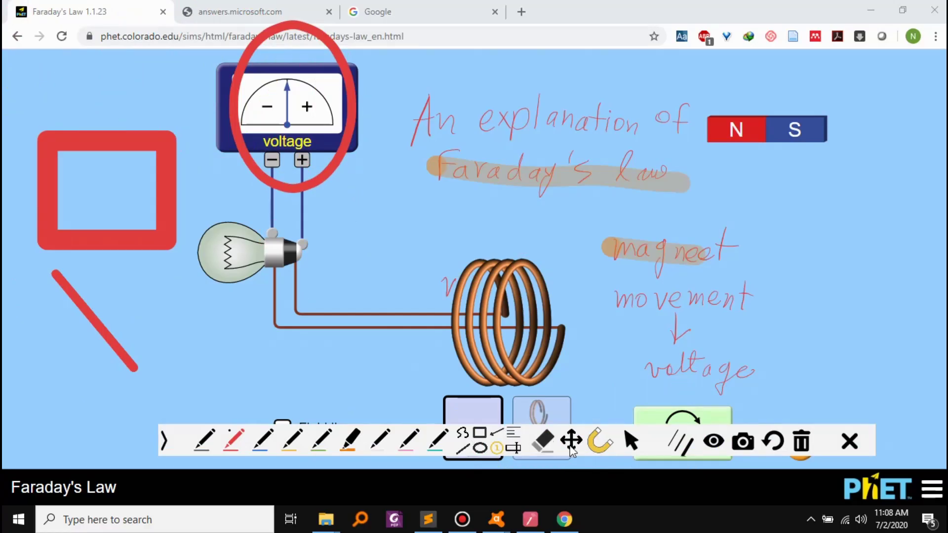
Toggle the annotations' visibility off and on, and save a snapshot of the area covering the heading, coil and handwritten notes
{"action": "left_click", "coordinate": [714, 443]}
{"action": "left_click", "coordinate": [714, 443]}
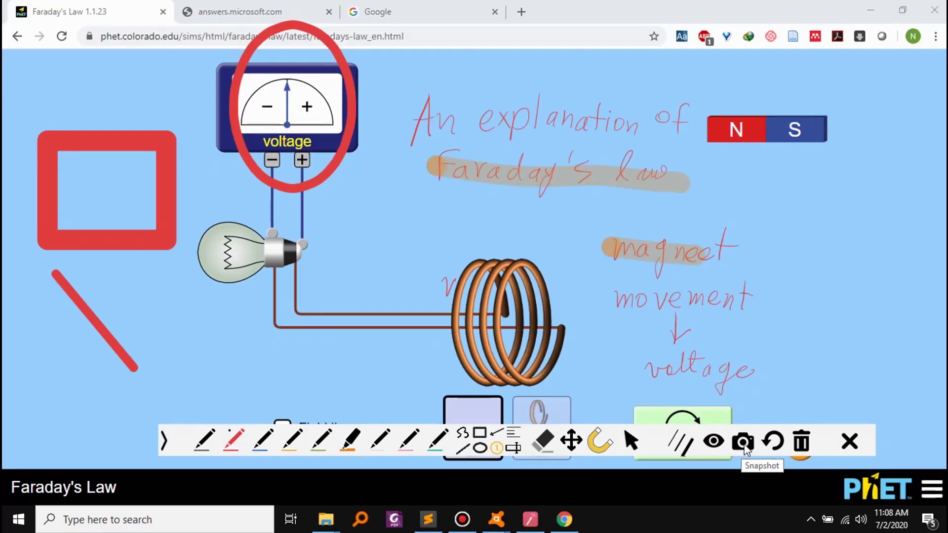
{"action": "left_click", "coordinate": [742, 449]}
{"action": "left_click_drag", "start_coordinate": [385, 67], "coordinate": [825, 387]}
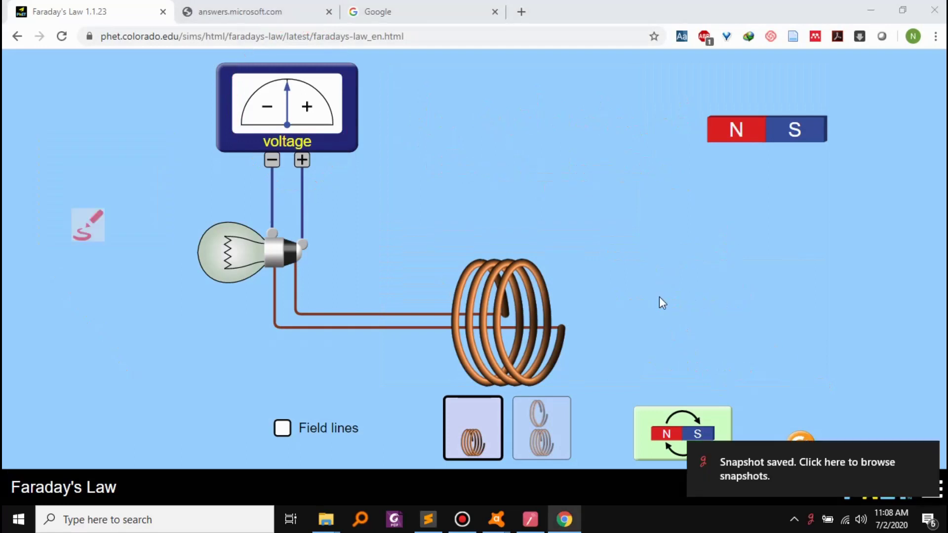
{"action": "left_click", "coordinate": [926, 455]}
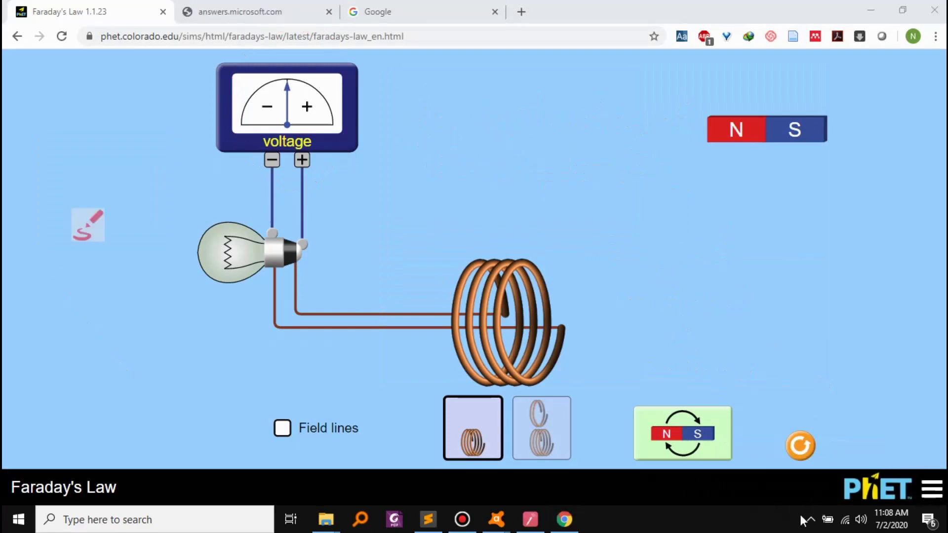
Reopen the annotation toolbar and set the canvas cursor to Arrow in the annotation tool's options
{"action": "left_click", "coordinate": [88, 225]}
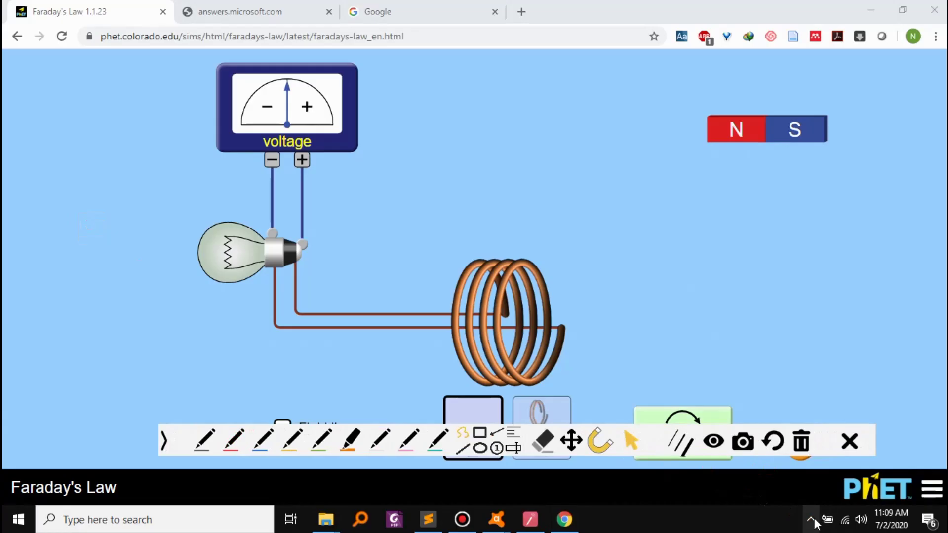
{"action": "left_click", "coordinate": [812, 518]}
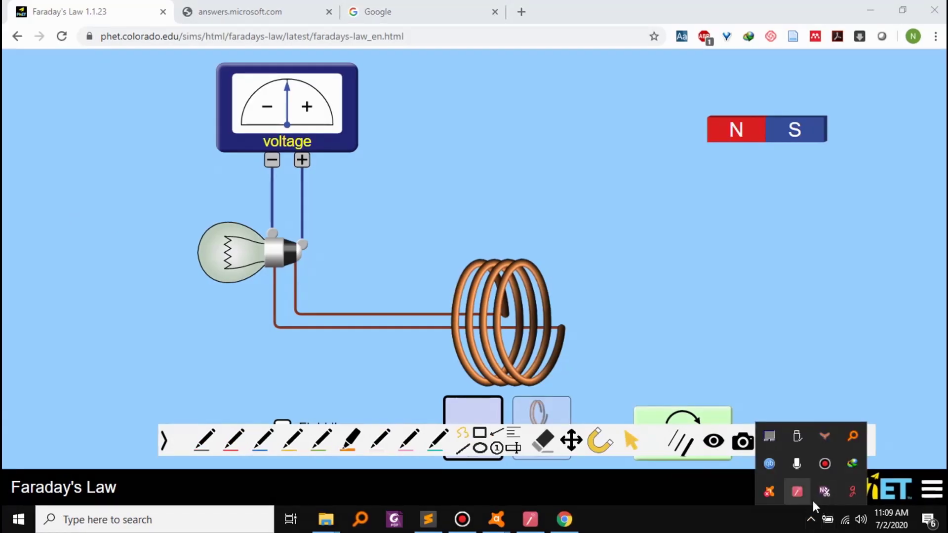
{"action": "right_click", "coordinate": [852, 493]}
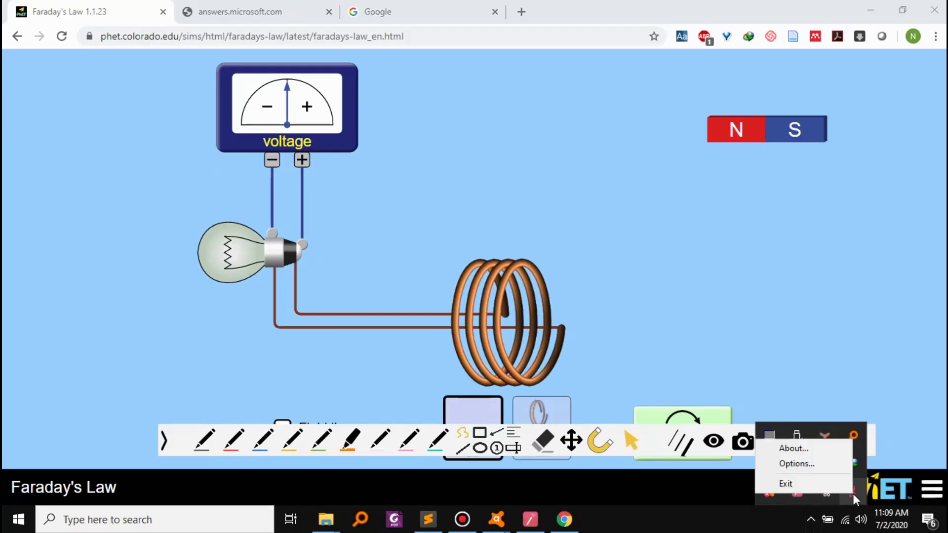
{"action": "left_click", "coordinate": [806, 464]}
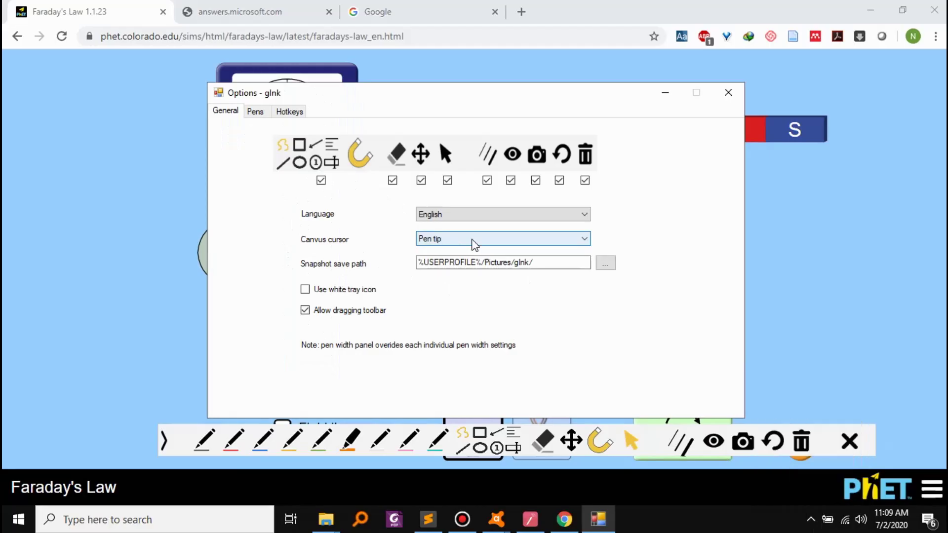
{"action": "left_click", "coordinate": [474, 241]}
{"action": "left_click", "coordinate": [464, 255]}
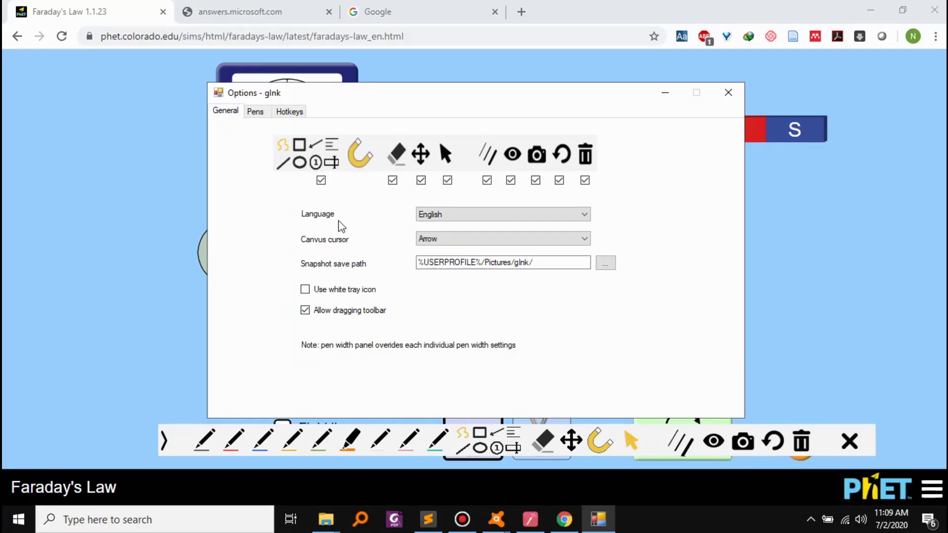
Examine the annotation tool's pen settings and hotkey assignments in its options, and close them
{"action": "left_click", "coordinate": [270, 115]}
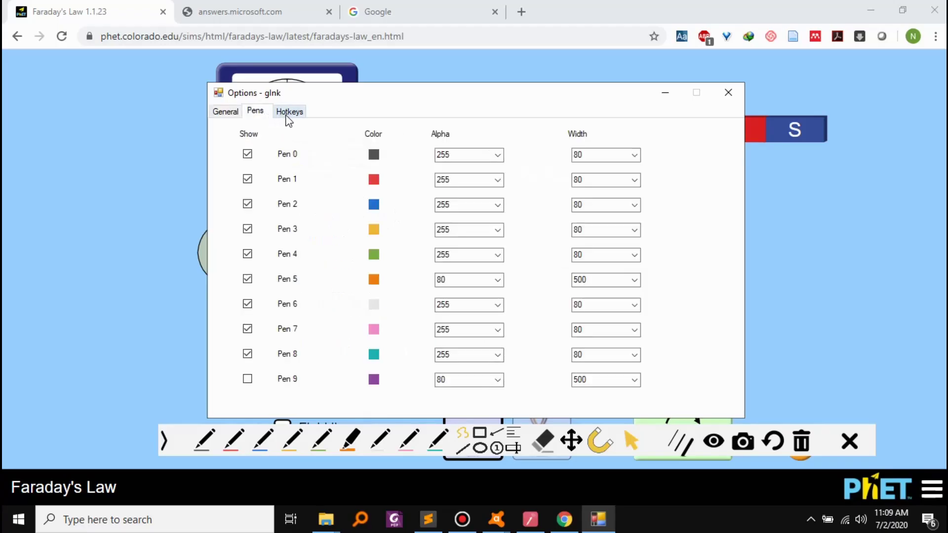
{"action": "left_click", "coordinate": [289, 115]}
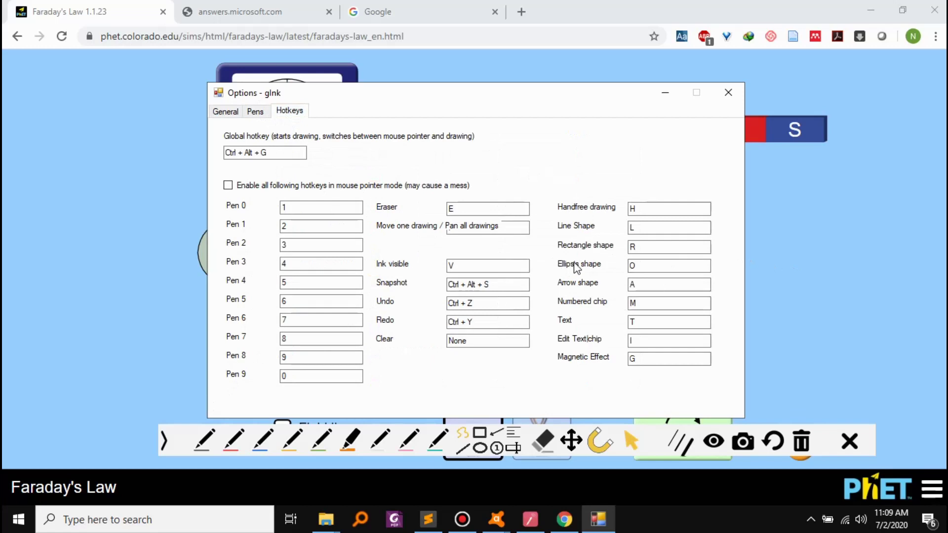
{"action": "left_click", "coordinate": [729, 94]}
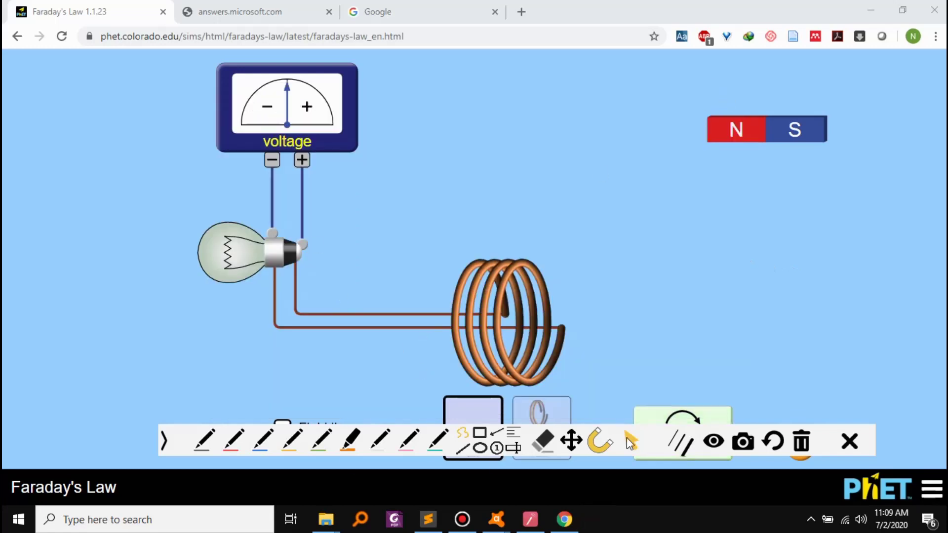
Draw red freehand outlines around the voltage meter and the light bulb, and clear all the annotations
{"action": "left_click", "coordinate": [232, 440]}
{"action": "mouse_move", "coordinate": [192, 185]}
{"action": "left_mouse_down"}
{"action": "mouse_move", "coordinate": [413, 84]}
{"action": "mouse_move", "coordinate": [194, 183]}
{"action": "left_mouse_up"}
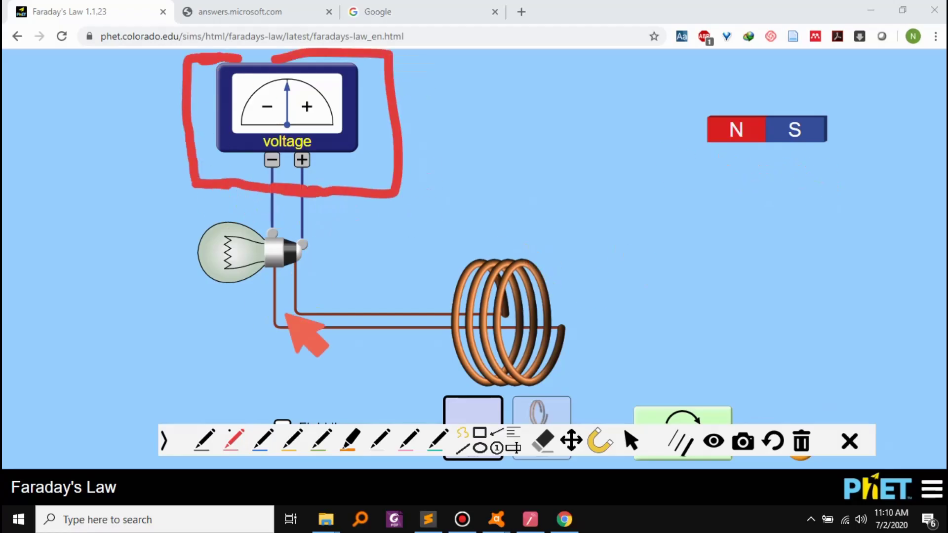
{"action": "left_click_drag", "start_coordinate": [304, 311], "coordinate": [349, 267]}
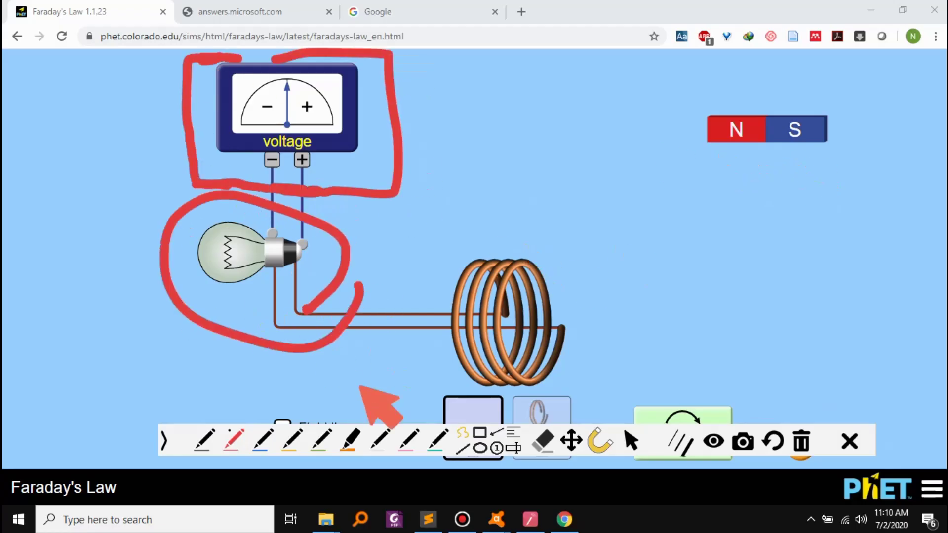
{"action": "left_click", "coordinate": [802, 442]}
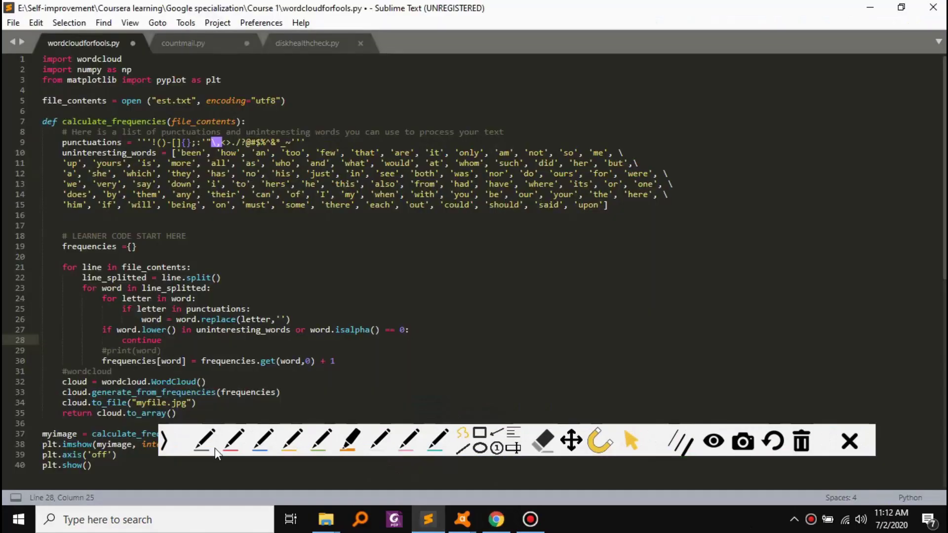
Over the code in Sublime Text, draw a yellow freehand arrow from the cloud.to_file line up to the uninteresting_words list
{"action": "left_click", "coordinate": [232, 439]}
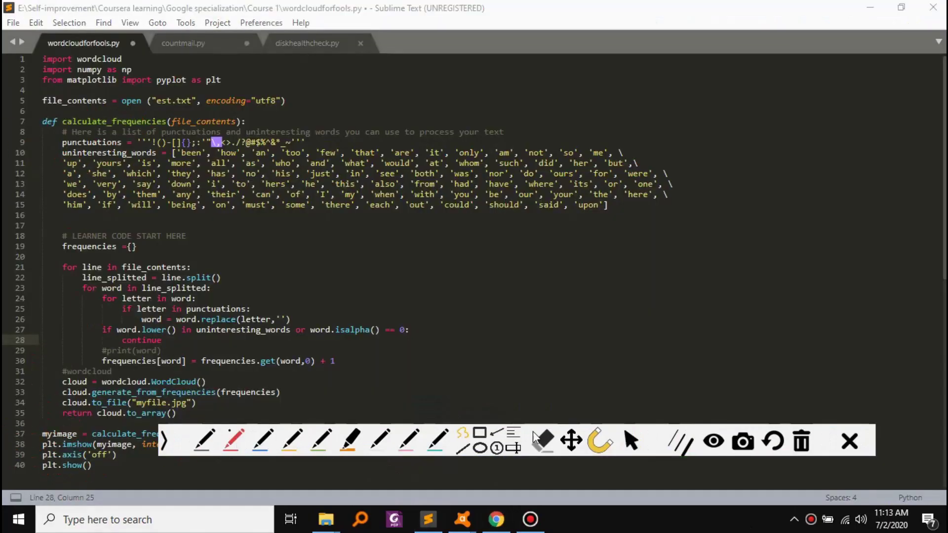
{"action": "left_click", "coordinate": [292, 439]}
{"action": "mouse_move", "coordinate": [49, 400]}
{"action": "left_mouse_down"}
{"action": "mouse_move", "coordinate": [15, 276]}
{"action": "mouse_move", "coordinate": [54, 157]}
{"action": "left_mouse_up"}
{"action": "mouse_move", "coordinate": [27, 159]}
{"action": "left_mouse_down"}
{"action": "mouse_move", "coordinate": [56, 156]}
{"action": "mouse_move", "coordinate": [51, 193]}
{"action": "left_mouse_up"}
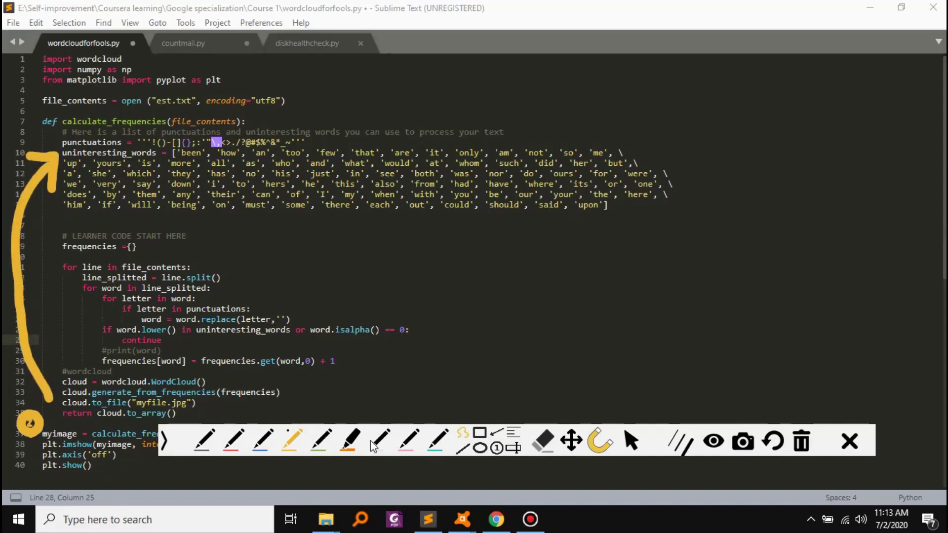
Collapse the annotation toolbar, underline calculate_frequencies and 'nearest' in yellow, and draw a curved arrow from the word list to the plt.imshow line
{"action": "left_click", "coordinate": [164, 441]}
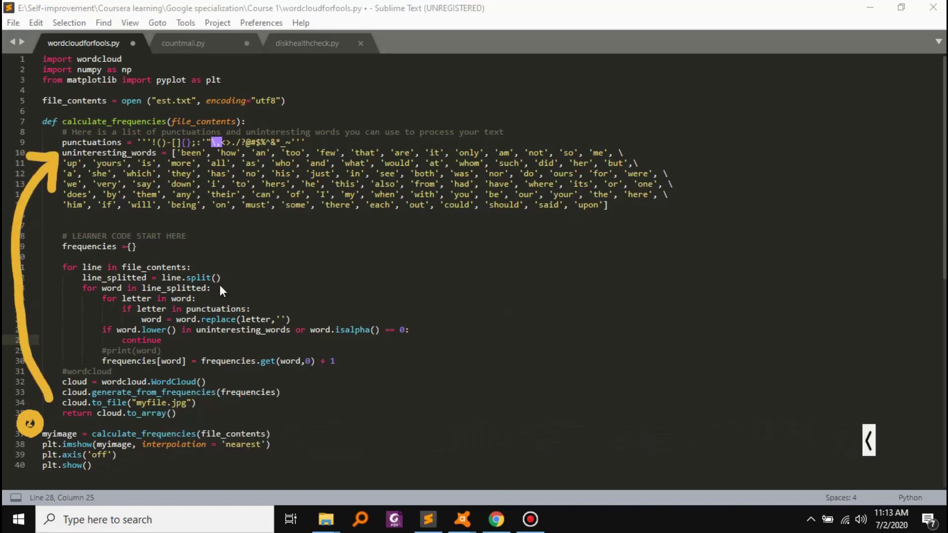
{"action": "left_click_drag", "start_coordinate": [66, 130], "coordinate": [197, 132]}
{"action": "mouse_move", "coordinate": [689, 174]}
{"action": "left_mouse_down"}
{"action": "mouse_move", "coordinate": [365, 420]}
{"action": "mouse_move", "coordinate": [281, 462]}
{"action": "left_mouse_up"}
{"action": "left_click_drag", "start_coordinate": [226, 452], "coordinate": [263, 451]}
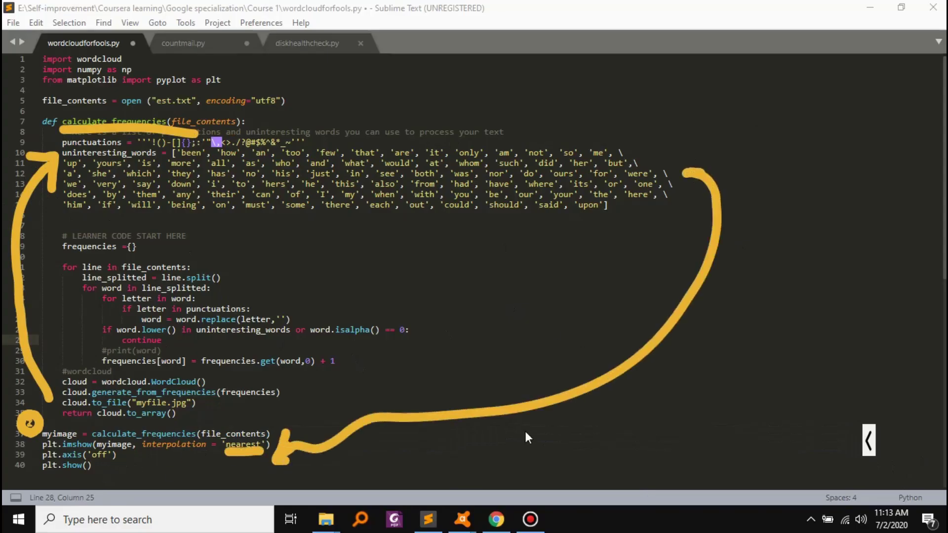
{"action": "left_click_drag", "start_coordinate": [714, 357], "coordinate": [742, 348]}
{"action": "mouse_move", "coordinate": [747, 316]}
{"action": "left_mouse_down"}
{"action": "mouse_move", "coordinate": [684, 360]}
{"action": "mouse_move", "coordinate": [747, 317]}
{"action": "left_mouse_up"}
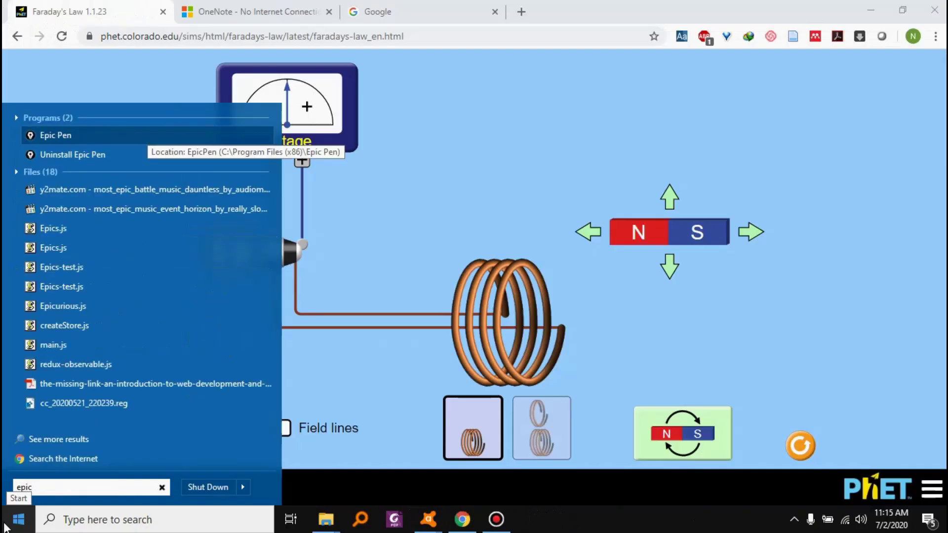
Launch Epic Pen and draw blue freehand outlines around the coil and the light bulb
{"action": "left_click", "coordinate": [84, 141]}
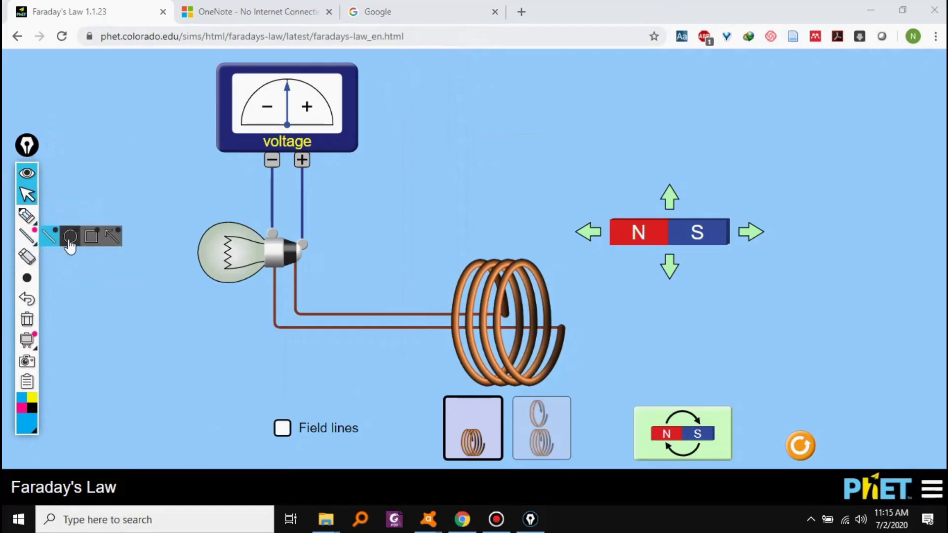
{"action": "left_click", "coordinate": [47, 243]}
{"action": "left_click", "coordinate": [27, 257]}
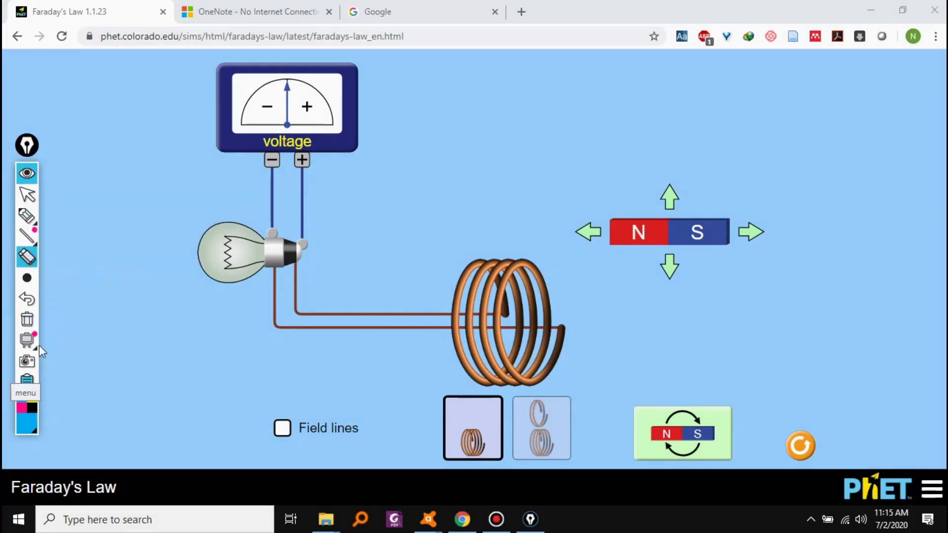
{"action": "left_click", "coordinate": [27, 215]}
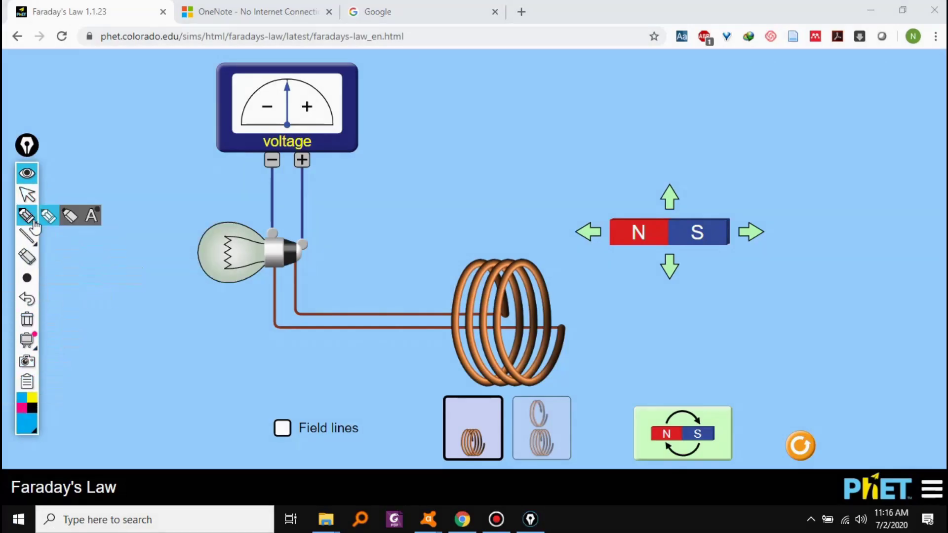
{"action": "mouse_move", "coordinate": [556, 253]}
{"action": "left_mouse_down"}
{"action": "mouse_move", "coordinate": [583, 392]}
{"action": "mouse_move", "coordinate": [391, 351]}
{"action": "left_mouse_up"}
{"action": "mouse_move", "coordinate": [207, 294]}
{"action": "left_mouse_down"}
{"action": "mouse_move", "coordinate": [328, 258]}
{"action": "mouse_move", "coordinate": [258, 298]}
{"action": "left_mouse_up"}
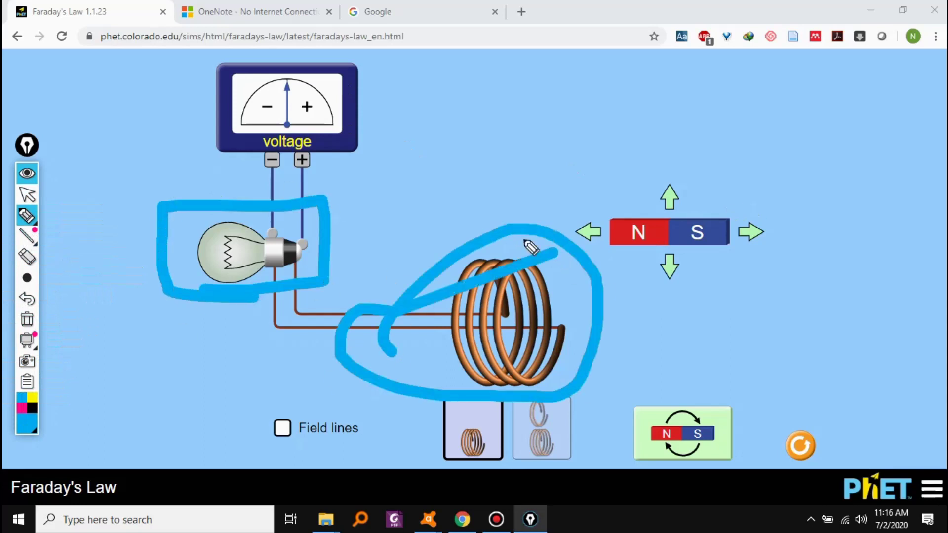
Move the Epic Pen toolbar higher on the screen and clear all the drawings
{"action": "left_click", "coordinate": [38, 424]}
{"action": "left_click", "coordinate": [37, 424]}
{"action": "left_click_drag", "start_coordinate": [26, 145], "coordinate": [27, 86]}
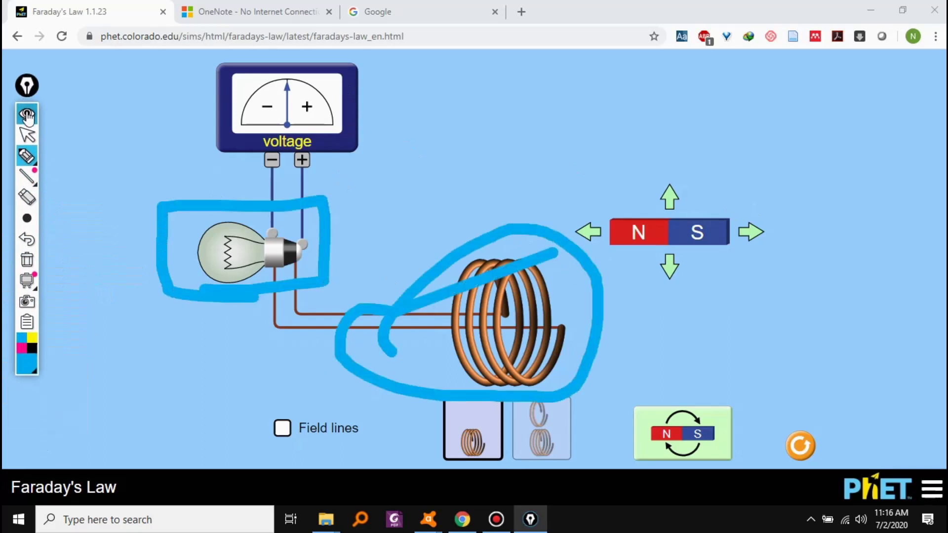
{"action": "left_click", "coordinate": [27, 260]}
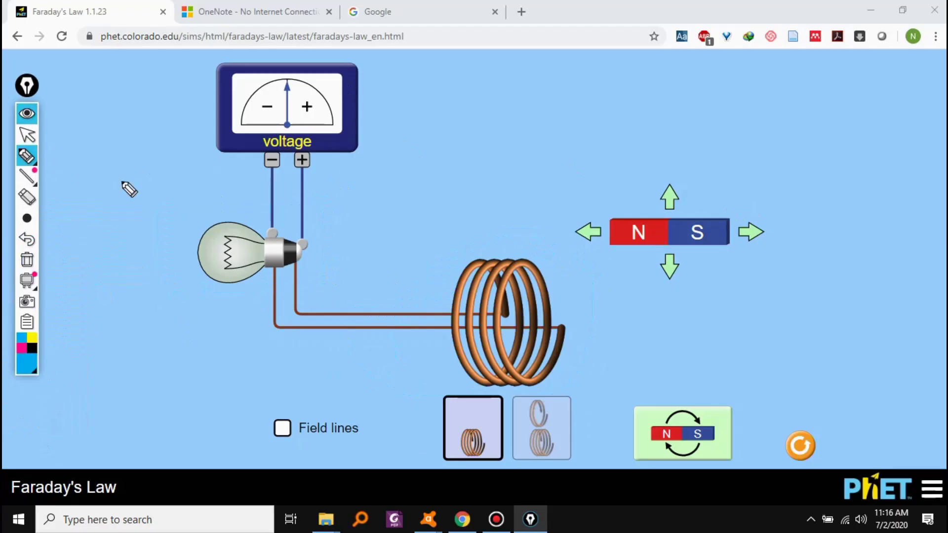
Draw thick blue freehand strokes beside the light bulb and a U-shaped curve around them with a thinner brush size
{"action": "left_click_drag", "start_coordinate": [120, 183], "coordinate": [137, 288]}
{"action": "left_click_drag", "start_coordinate": [145, 302], "coordinate": [138, 341]}
{"action": "left_click", "coordinate": [70, 218]}
{"action": "mouse_move", "coordinate": [99, 262]}
{"action": "left_mouse_down"}
{"action": "mouse_move", "coordinate": [126, 429]}
{"action": "mouse_move", "coordinate": [213, 341]}
{"action": "left_mouse_up"}
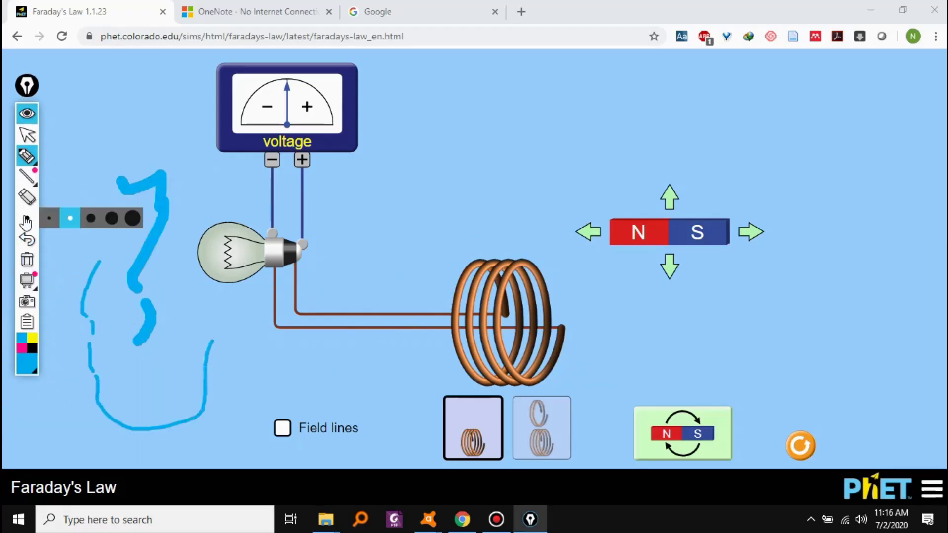
View the expanded toolkit offered in Epic Pen PRO, and switch back to the cursor
{"action": "right_click", "coordinate": [14, 300]}
{"action": "left_click", "coordinate": [74, 322]}
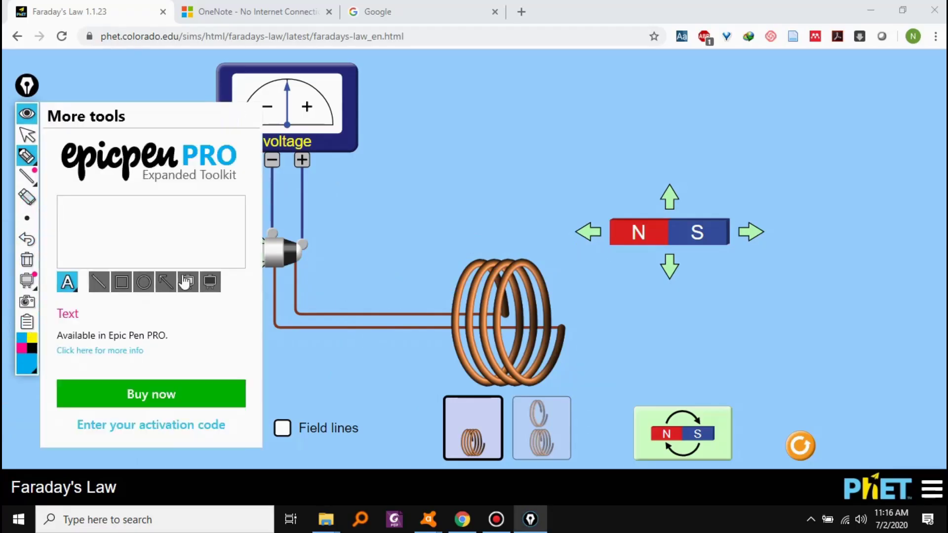
{"action": "left_click", "coordinate": [28, 135]}
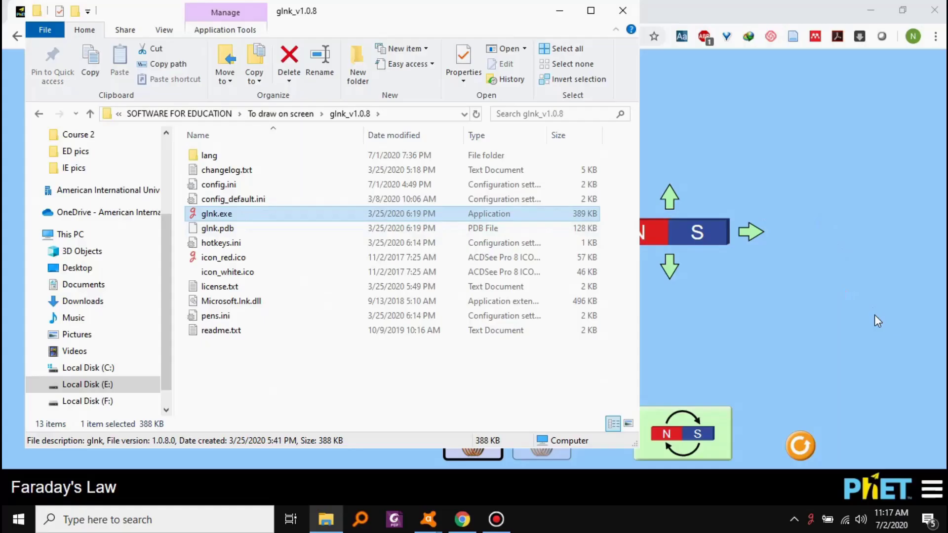
Start drawing with gInk, circle the light bulb in red and highlight the voltage label in orange
{"action": "left_click", "coordinate": [877, 360]}
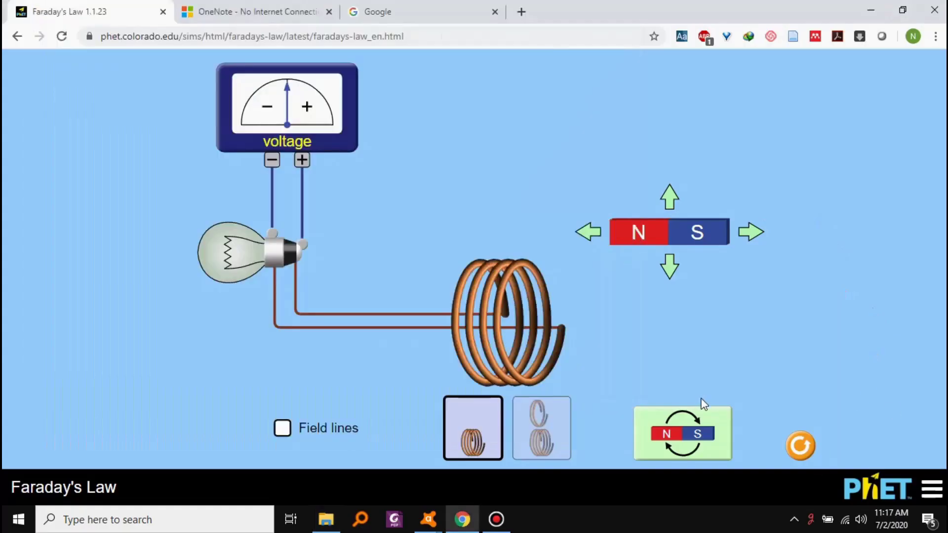
{"action": "left_click", "coordinate": [812, 524]}
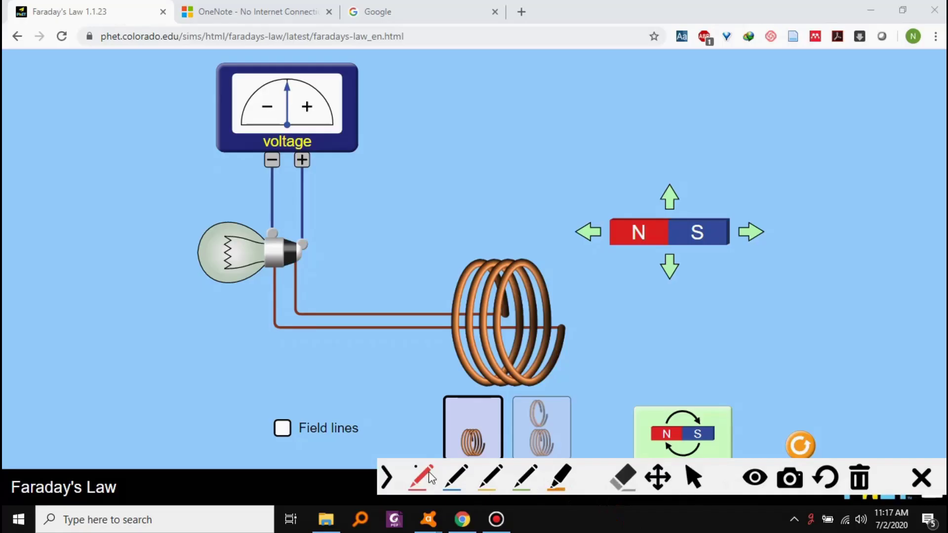
{"action": "left_click", "coordinate": [419, 477]}
{"action": "left_click_drag", "start_coordinate": [356, 235], "coordinate": [284, 225]}
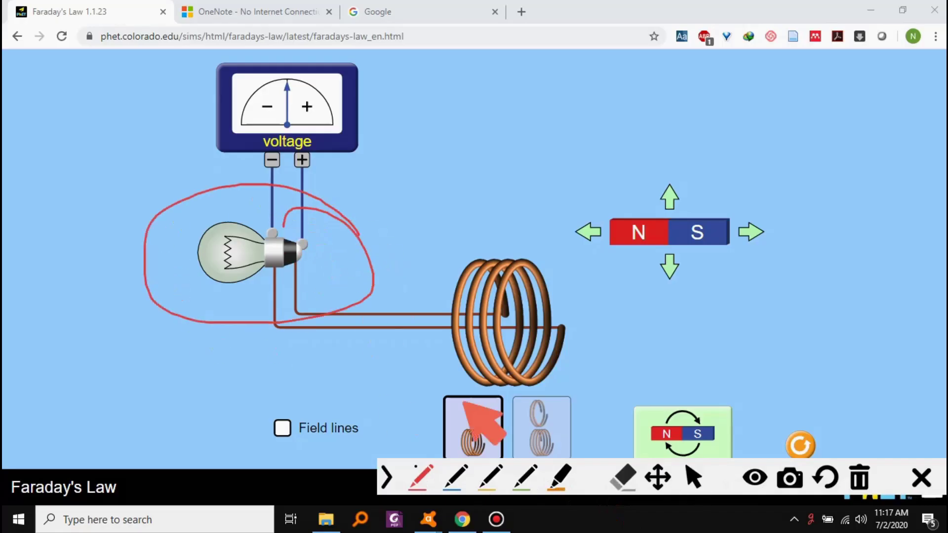
{"action": "left_click", "coordinate": [560, 477]}
{"action": "left_click_drag", "start_coordinate": [259, 142], "coordinate": [314, 146]}
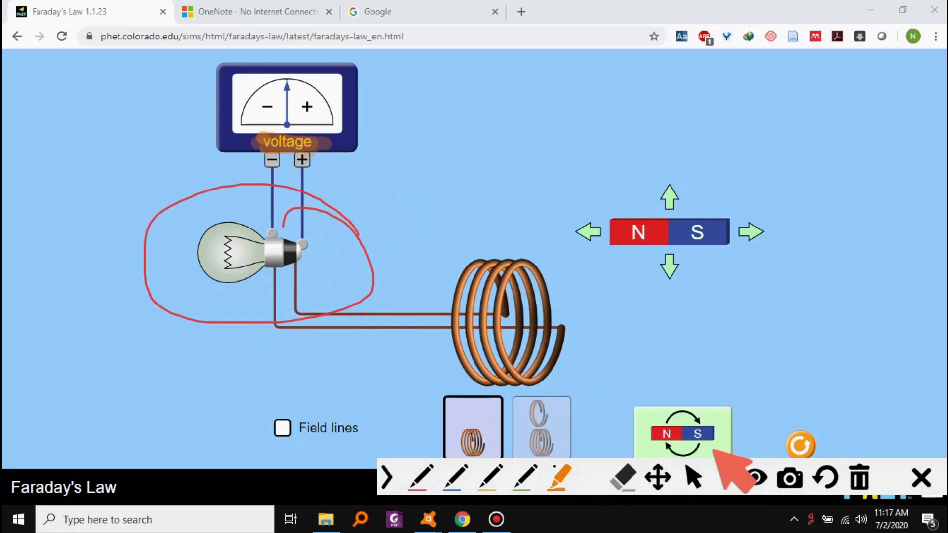
Erase the red circle, pan the orange highlight to above the magnet, and exit gInk's drawing mode
{"action": "left_click", "coordinate": [623, 477]}
{"action": "left_click", "coordinate": [346, 308]}
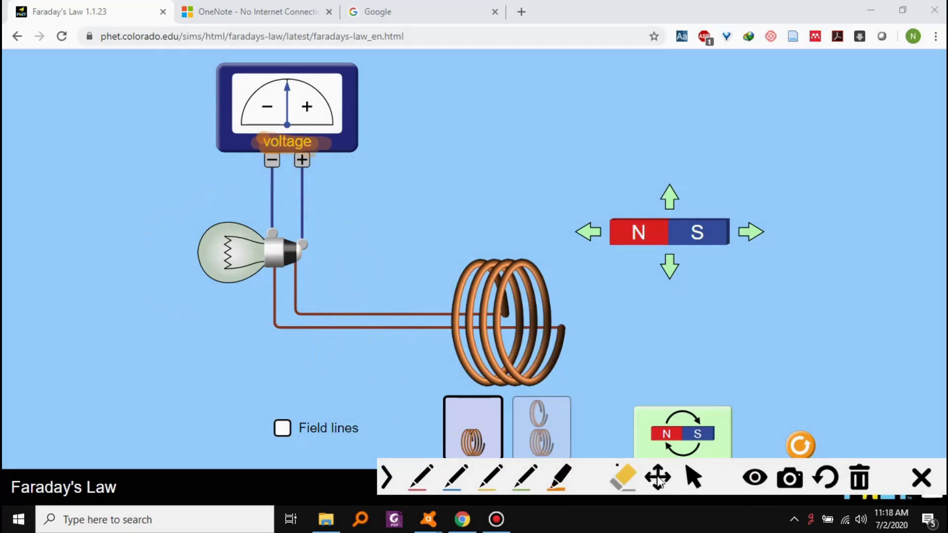
{"action": "left_click", "coordinate": [658, 477]}
{"action": "left_click_drag", "start_coordinate": [379, 408], "coordinate": [697, 373]}
{"action": "left_click", "coordinate": [705, 487]}
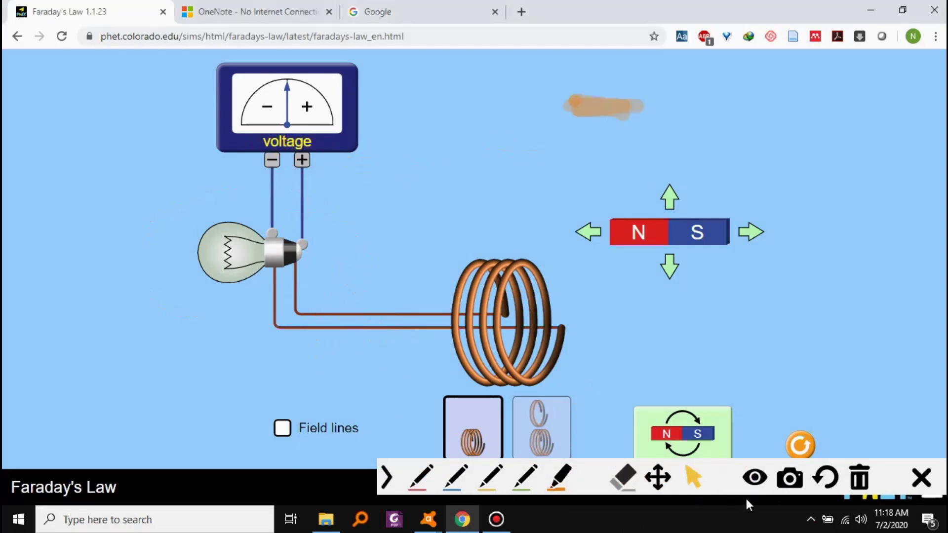
{"action": "left_click", "coordinate": [922, 477]}
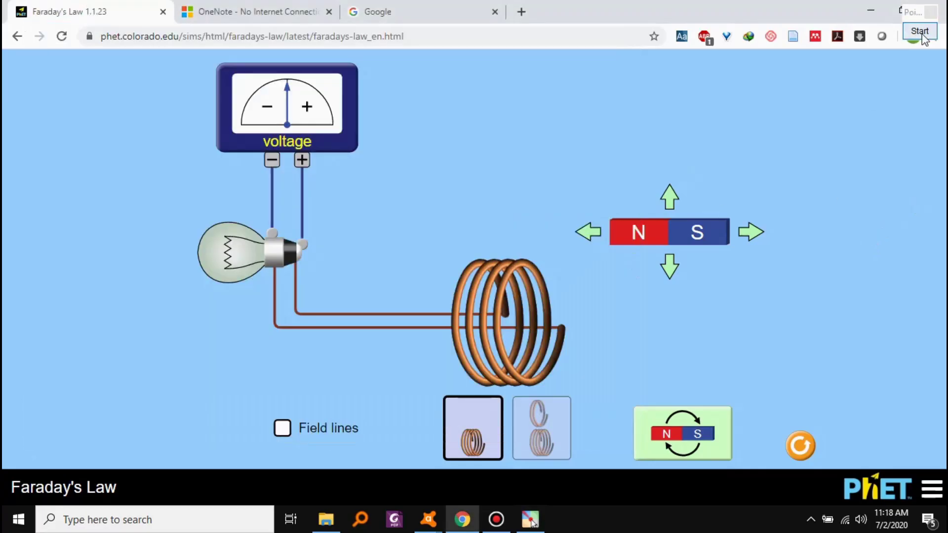
Start drawing mode in Pointofix and scribble between the meter and the magnet with the translucent red pen
{"action": "left_click", "coordinate": [922, 35]}
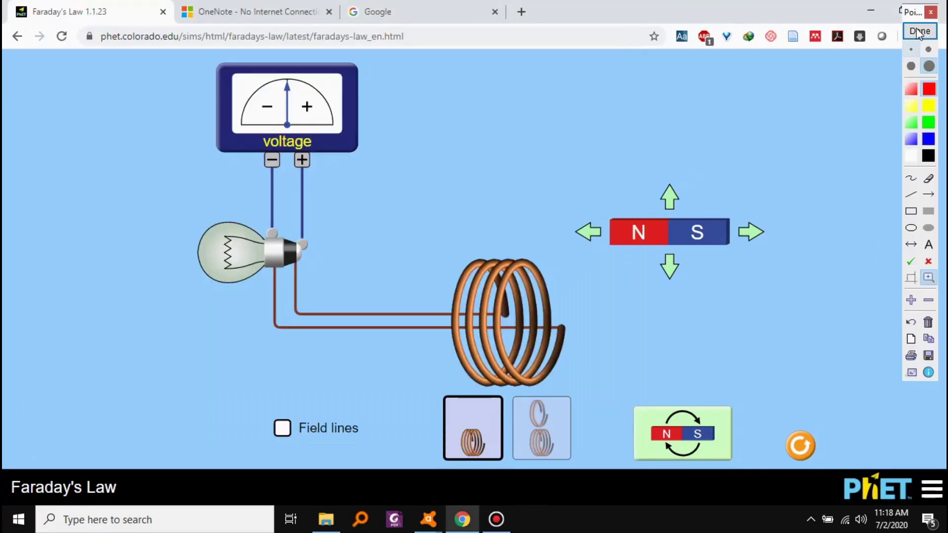
{"action": "left_click", "coordinate": [913, 93]}
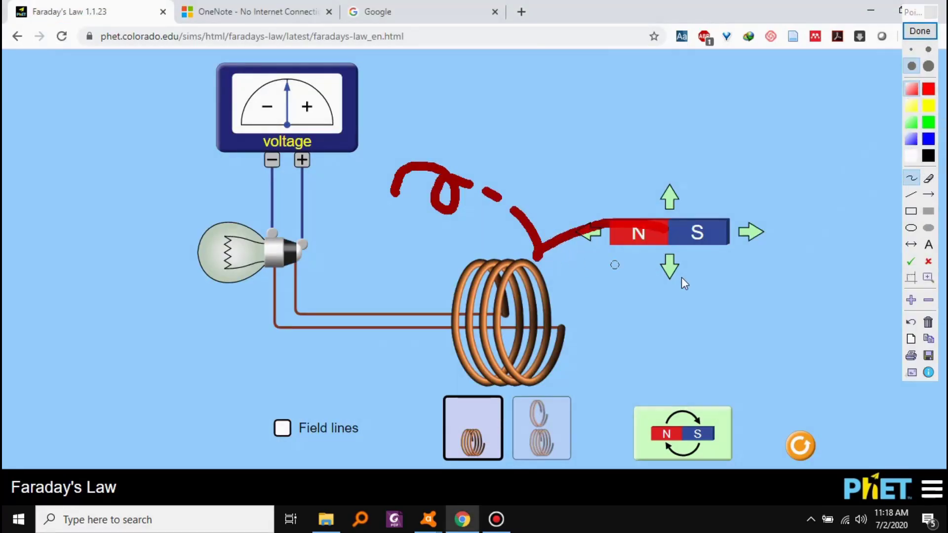
{"action": "mouse_move", "coordinate": [681, 277]}
{"action": "left_mouse_down"}
{"action": "mouse_move", "coordinate": [642, 259]}
{"action": "mouse_move", "coordinate": [736, 278]}
{"action": "left_mouse_up"}
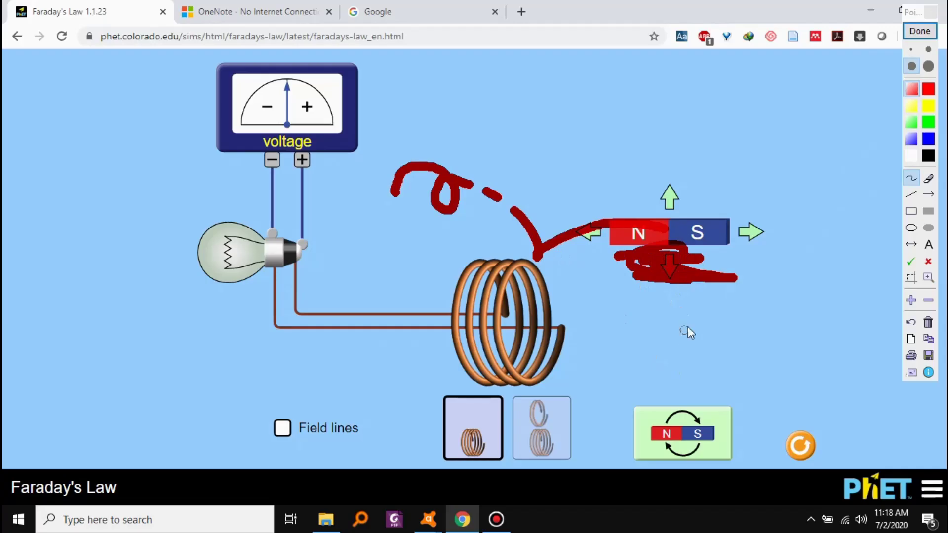
Draw opaque red strokes below the magnet and erase all the freehand strokes
{"action": "left_click", "coordinate": [928, 89]}
{"action": "left_click_drag", "start_coordinate": [642, 309], "coordinate": [706, 319]}
{"action": "left_click_drag", "start_coordinate": [734, 319], "coordinate": [768, 320]}
{"action": "mouse_move", "coordinate": [517, 147]}
{"action": "left_mouse_down"}
{"action": "mouse_move", "coordinate": [674, 77]}
{"action": "mouse_move", "coordinate": [505, 148]}
{"action": "mouse_move", "coordinate": [770, 272]}
{"action": "left_mouse_up"}
{"action": "left_click", "coordinate": [930, 179]}
Place a red ellipse around the magnet and three green check marks beside the voltage meter and light bulb
{"action": "left_click", "coordinate": [911, 228]}
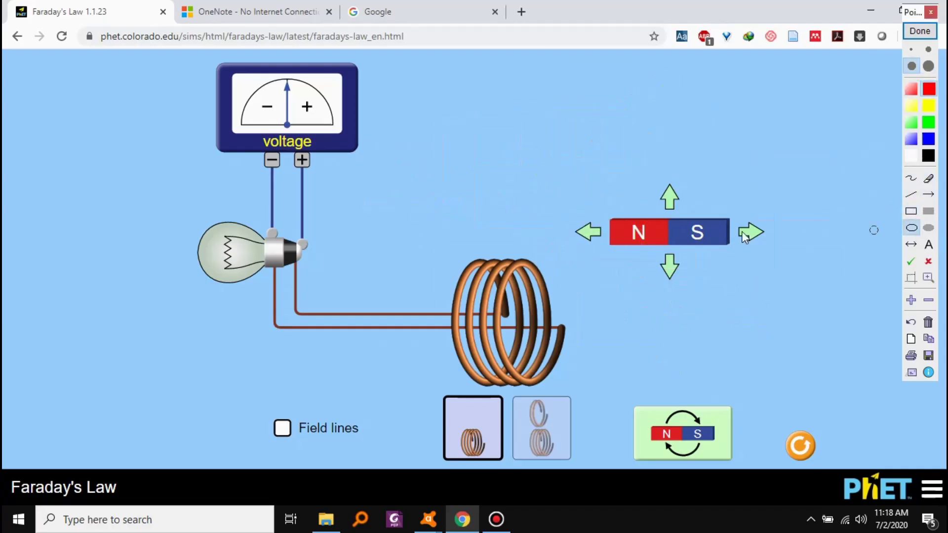
{"action": "left_click_drag", "start_coordinate": [565, 174], "coordinate": [774, 299]}
{"action": "left_click", "coordinate": [911, 261]}
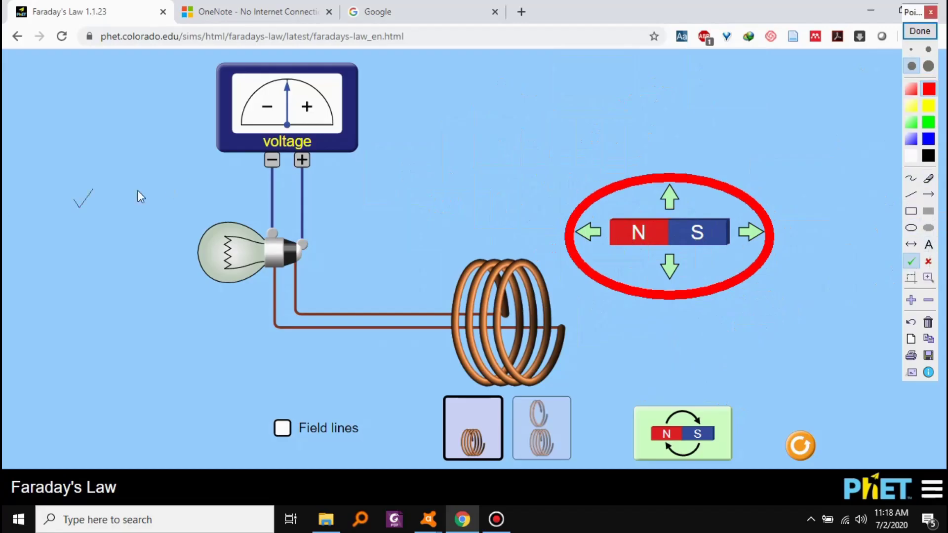
{"action": "left_click", "coordinate": [115, 236]}
{"action": "left_click", "coordinate": [168, 123]}
{"action": "left_click", "coordinate": [126, 304]}
Place two red crosses, one above and one beside the coil
{"action": "left_click", "coordinate": [928, 261]}
{"action": "left_click", "coordinate": [437, 183]}
{"action": "left_click", "coordinate": [412, 290]}
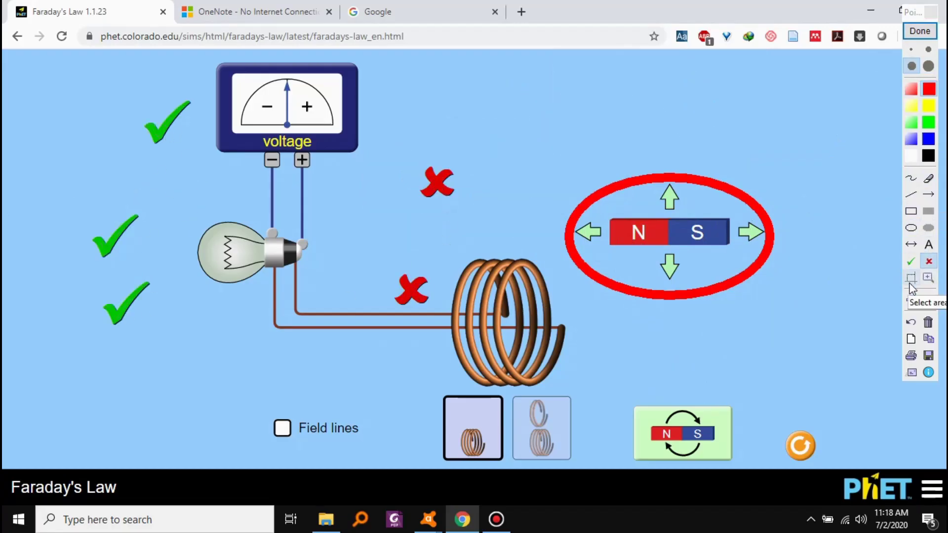
Select a rectangular area of about 381 by 245 pixels around the circled magnet, and activate the 200% magnifier
{"action": "left_click", "coordinate": [912, 277]}
{"action": "left_click_drag", "start_coordinate": [805, 318], "coordinate": [542, 151]}
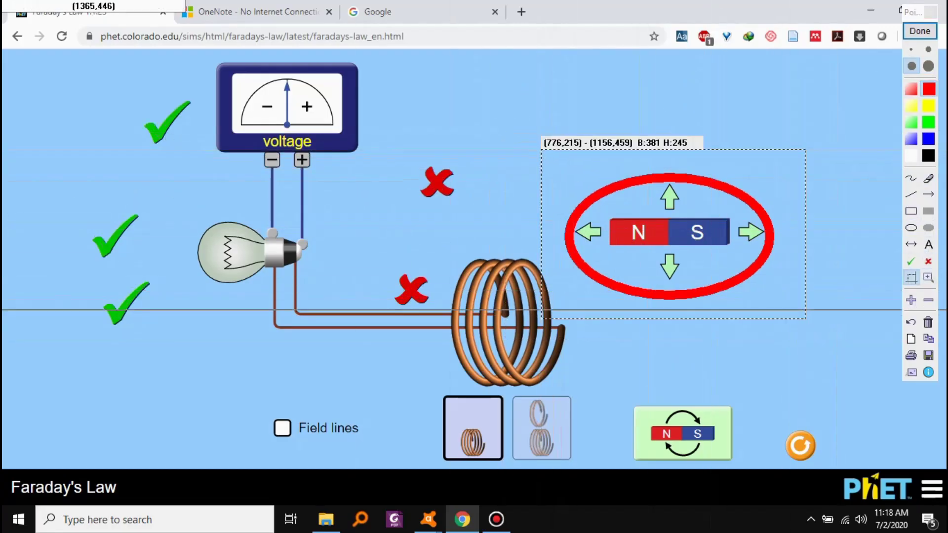
{"action": "left_click", "coordinate": [927, 278]}
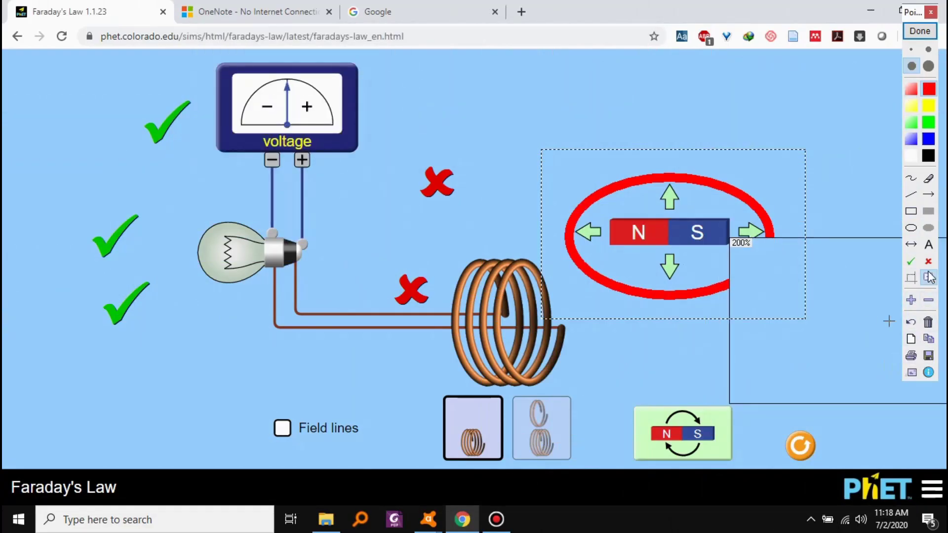
Replace the annotated screen with a white sheet and draw a freehand red stroke on it
{"action": "left_click", "coordinate": [911, 338]}
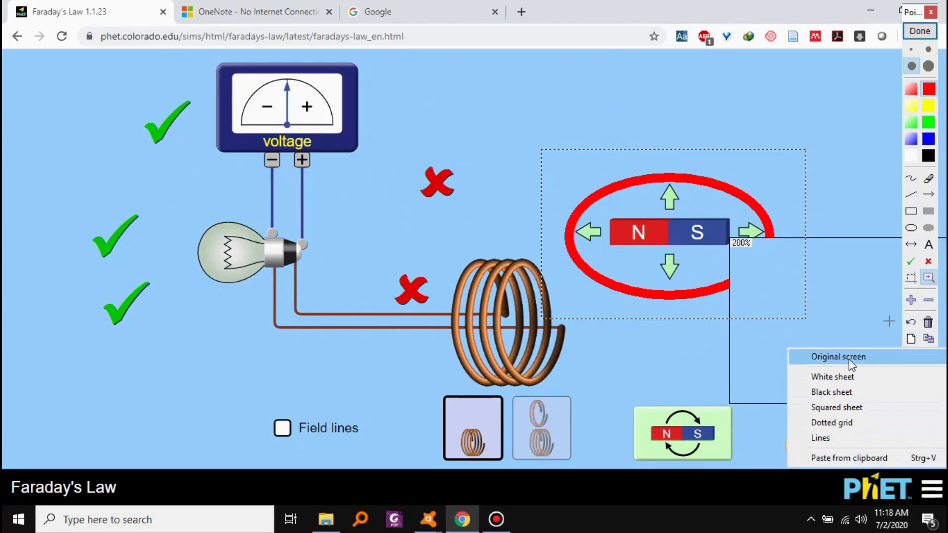
{"action": "left_click", "coordinate": [849, 377]}
{"action": "left_click_drag", "start_coordinate": [127, 148], "coordinate": [228, 153]}
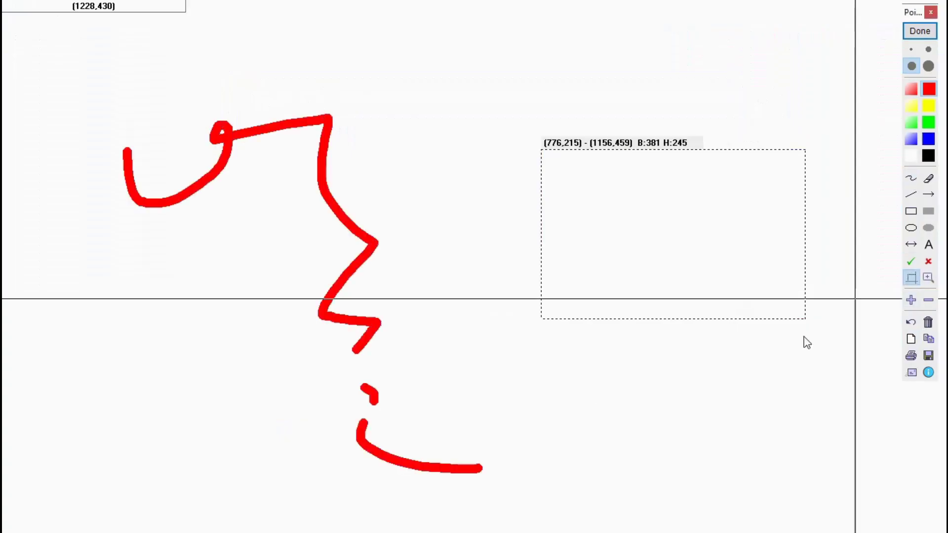
{"action": "key", "text": "Escape"}
Draw a diagonal red arrow and a filled red ellipse below it on the white sheet
{"action": "left_click", "coordinate": [928, 194]}
{"action": "left_click_drag", "start_coordinate": [517, 81], "coordinate": [704, 321]}
{"action": "left_click", "coordinate": [928, 228]}
{"action": "left_click_drag", "start_coordinate": [533, 337], "coordinate": [739, 444]}
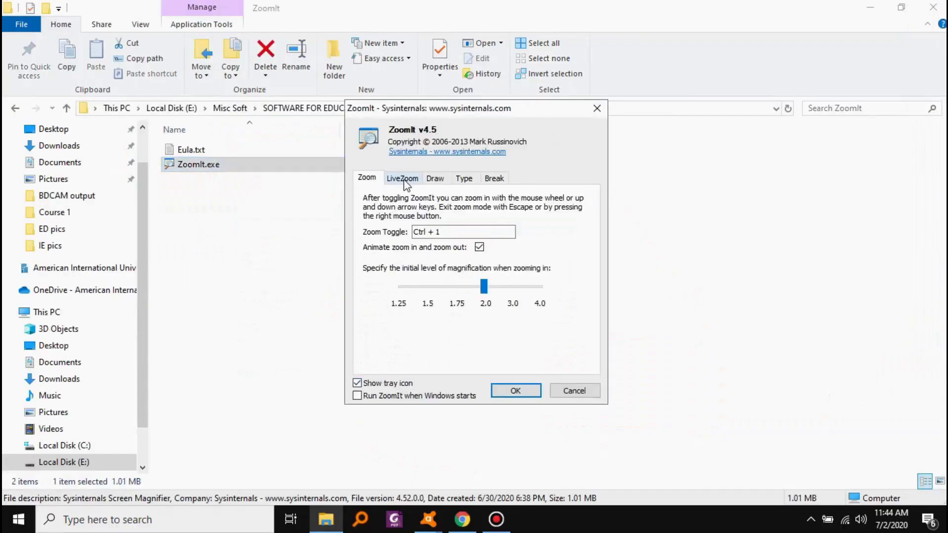
Review ZoomIt's LiveZoom, Draw, Type and Break options, and close the settings dialog without changes
{"action": "left_click", "coordinate": [405, 181]}
{"action": "left_click", "coordinate": [435, 179]}
{"action": "left_click", "coordinate": [463, 179]}
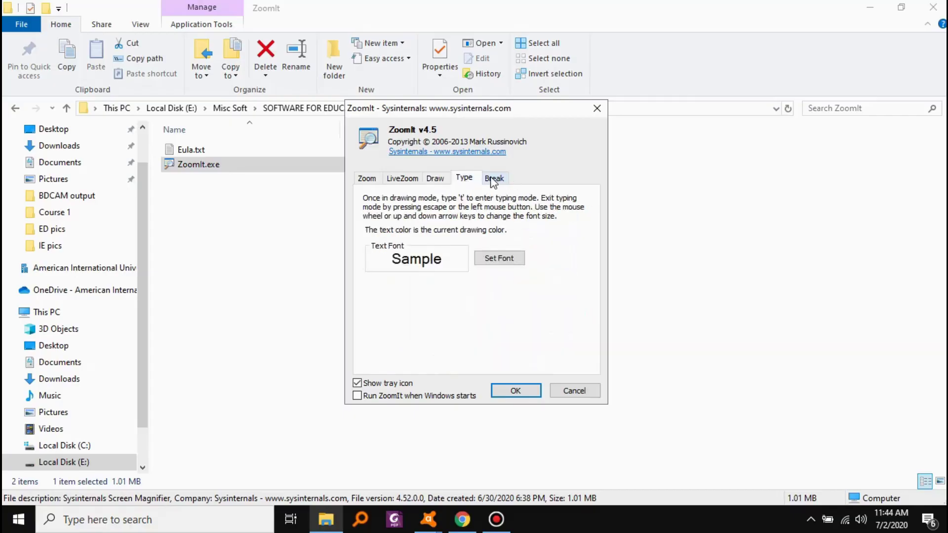
{"action": "left_click", "coordinate": [494, 179]}
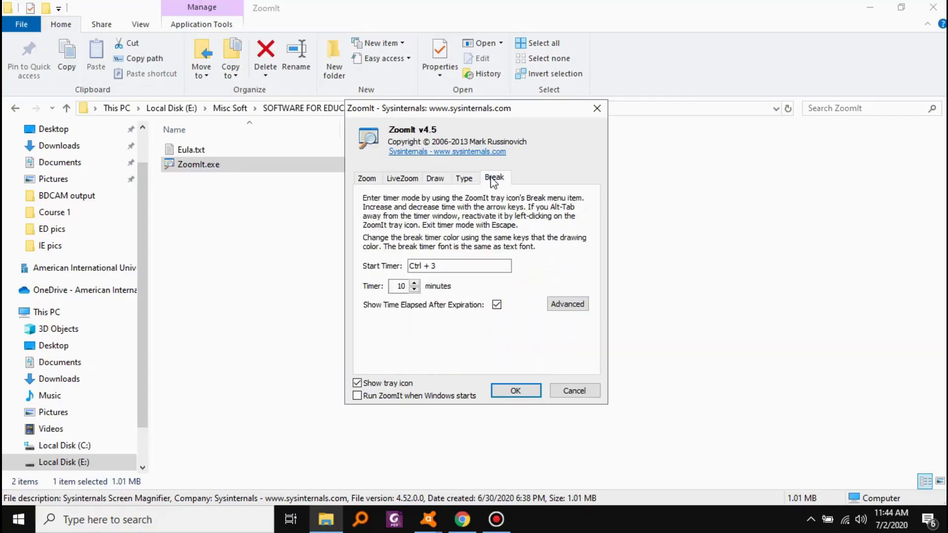
{"action": "left_click", "coordinate": [586, 395]}
Circle the ZoomIt.exe file freehand in red using ZoomIt's Draw mode, and exit drawing
{"action": "right_click", "coordinate": [811, 520]}
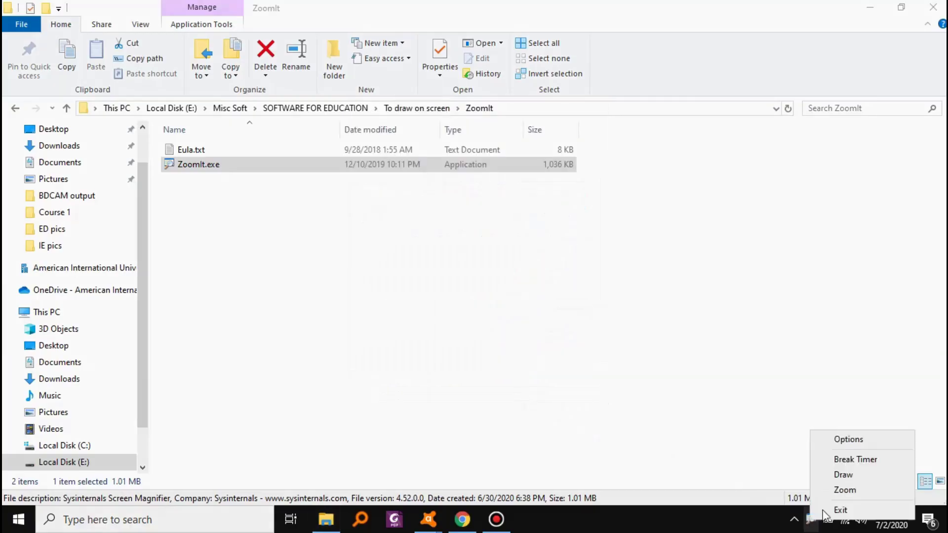
{"action": "left_click", "coordinate": [857, 478]}
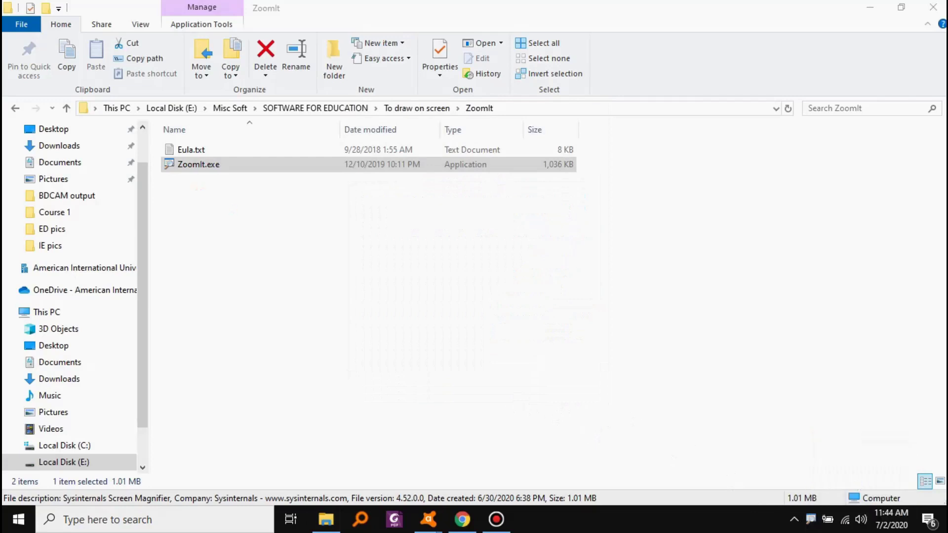
{"action": "mouse_move", "coordinate": [233, 158]}
{"action": "left_mouse_down"}
{"action": "mouse_move", "coordinate": [217, 185]}
{"action": "mouse_move", "coordinate": [197, 159]}
{"action": "left_mouse_up"}
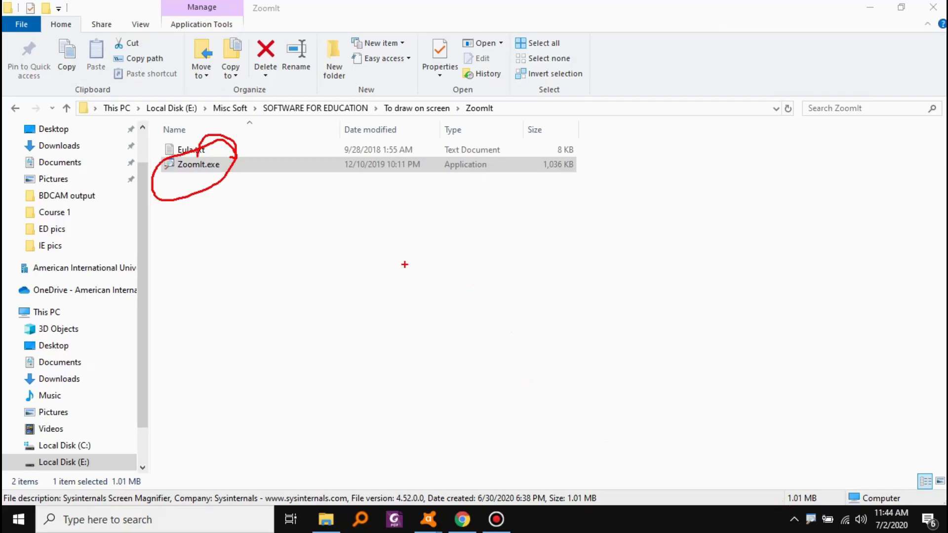
{"action": "key", "text": "Escape"}
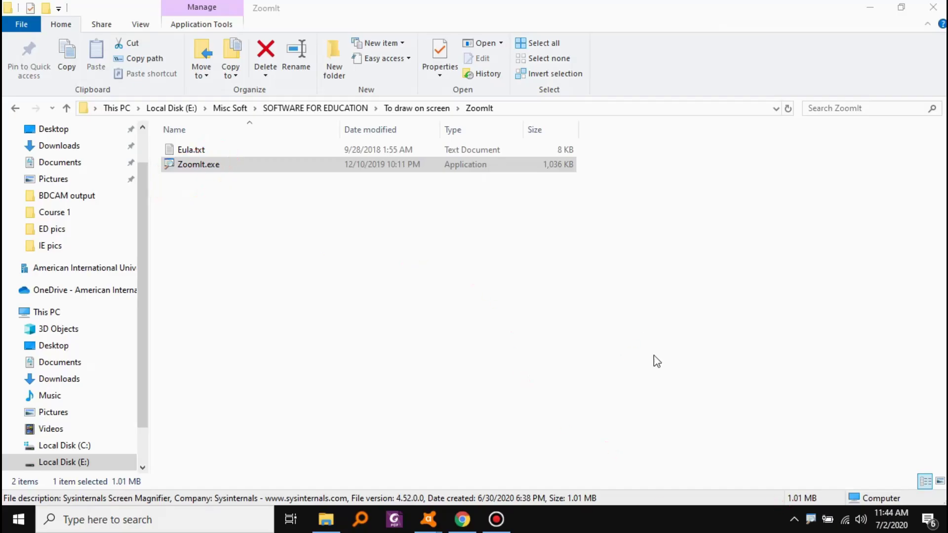
Activate ZoomIt's Zoom mode, and reopen the ZoomIt commands to reach the Break Timer
{"action": "right_click", "coordinate": [811, 522]}
{"action": "left_click", "coordinate": [849, 490]}
{"action": "left_click", "coordinate": [811, 519]}
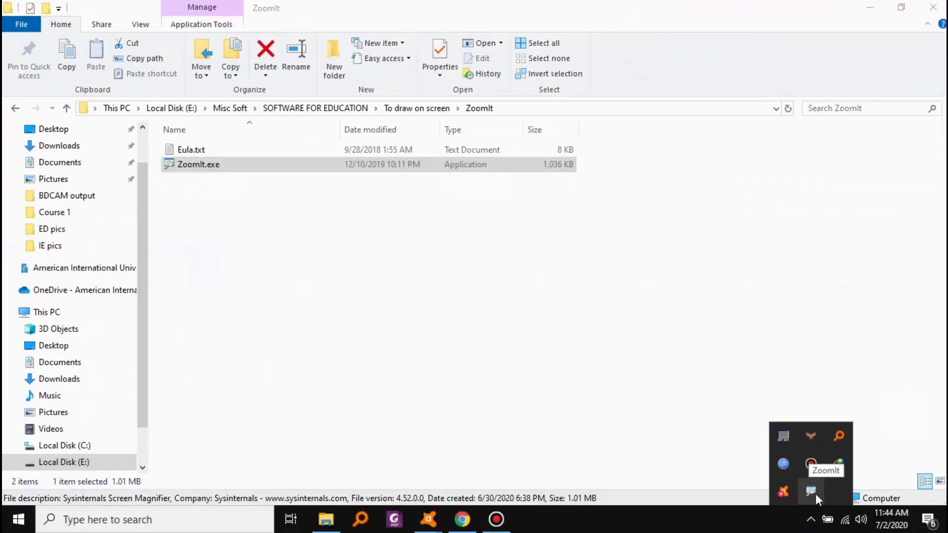
{"action": "right_click", "coordinate": [813, 494]}
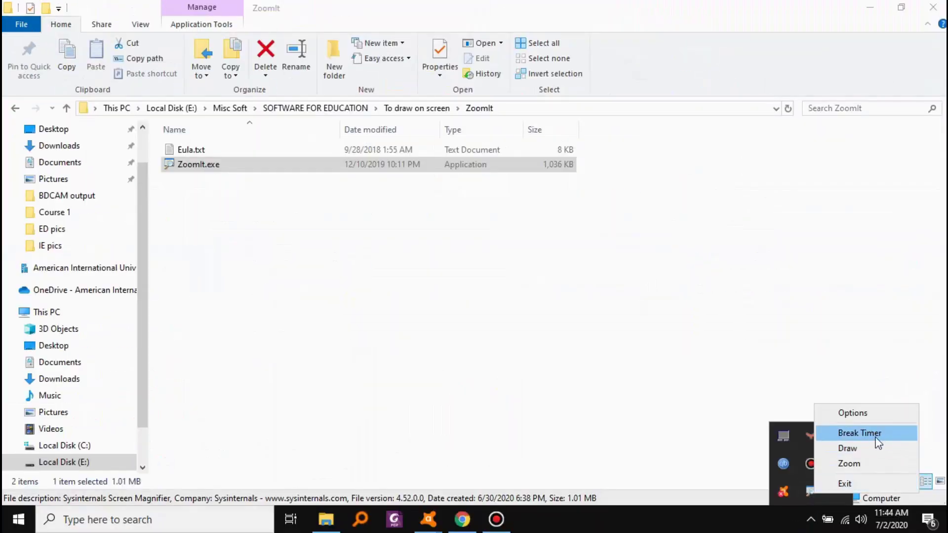